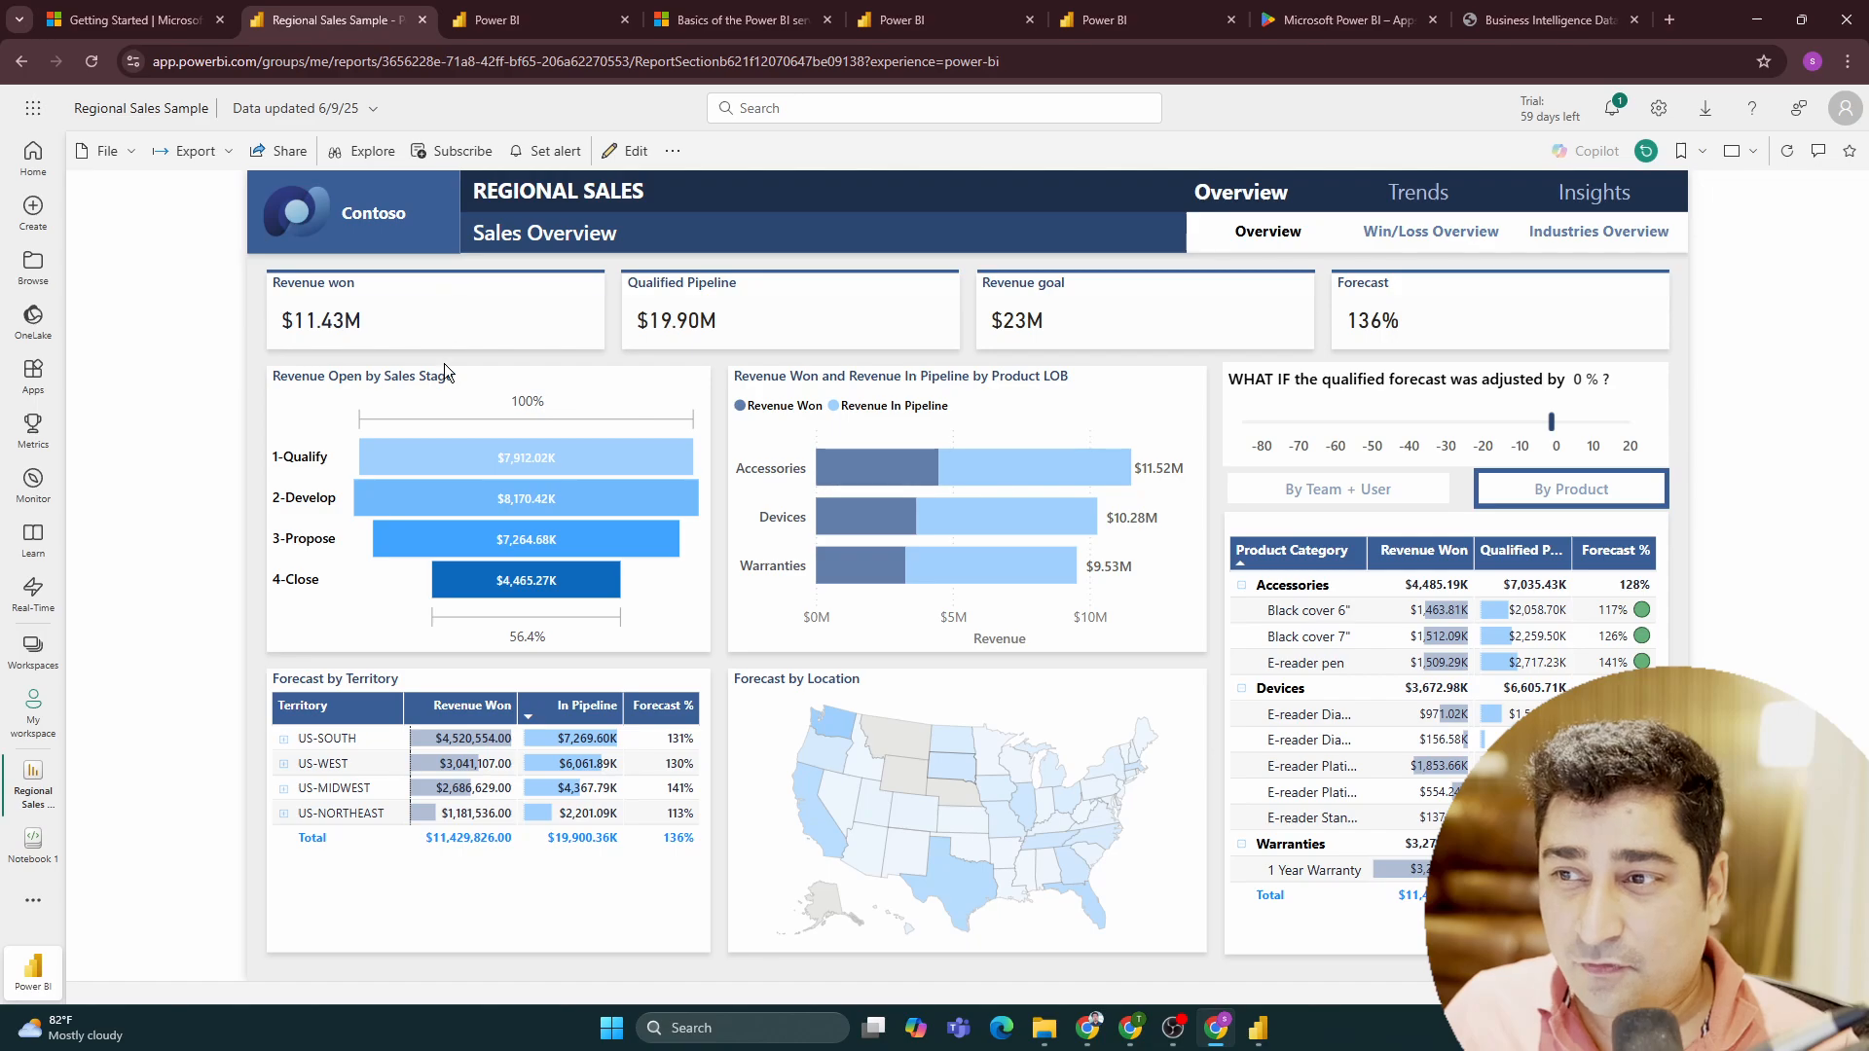
Explore cross-filtering on the Sales Overview page using the sales stage funnel, the product LOB bars and states on the location map
left_click(535, 584)
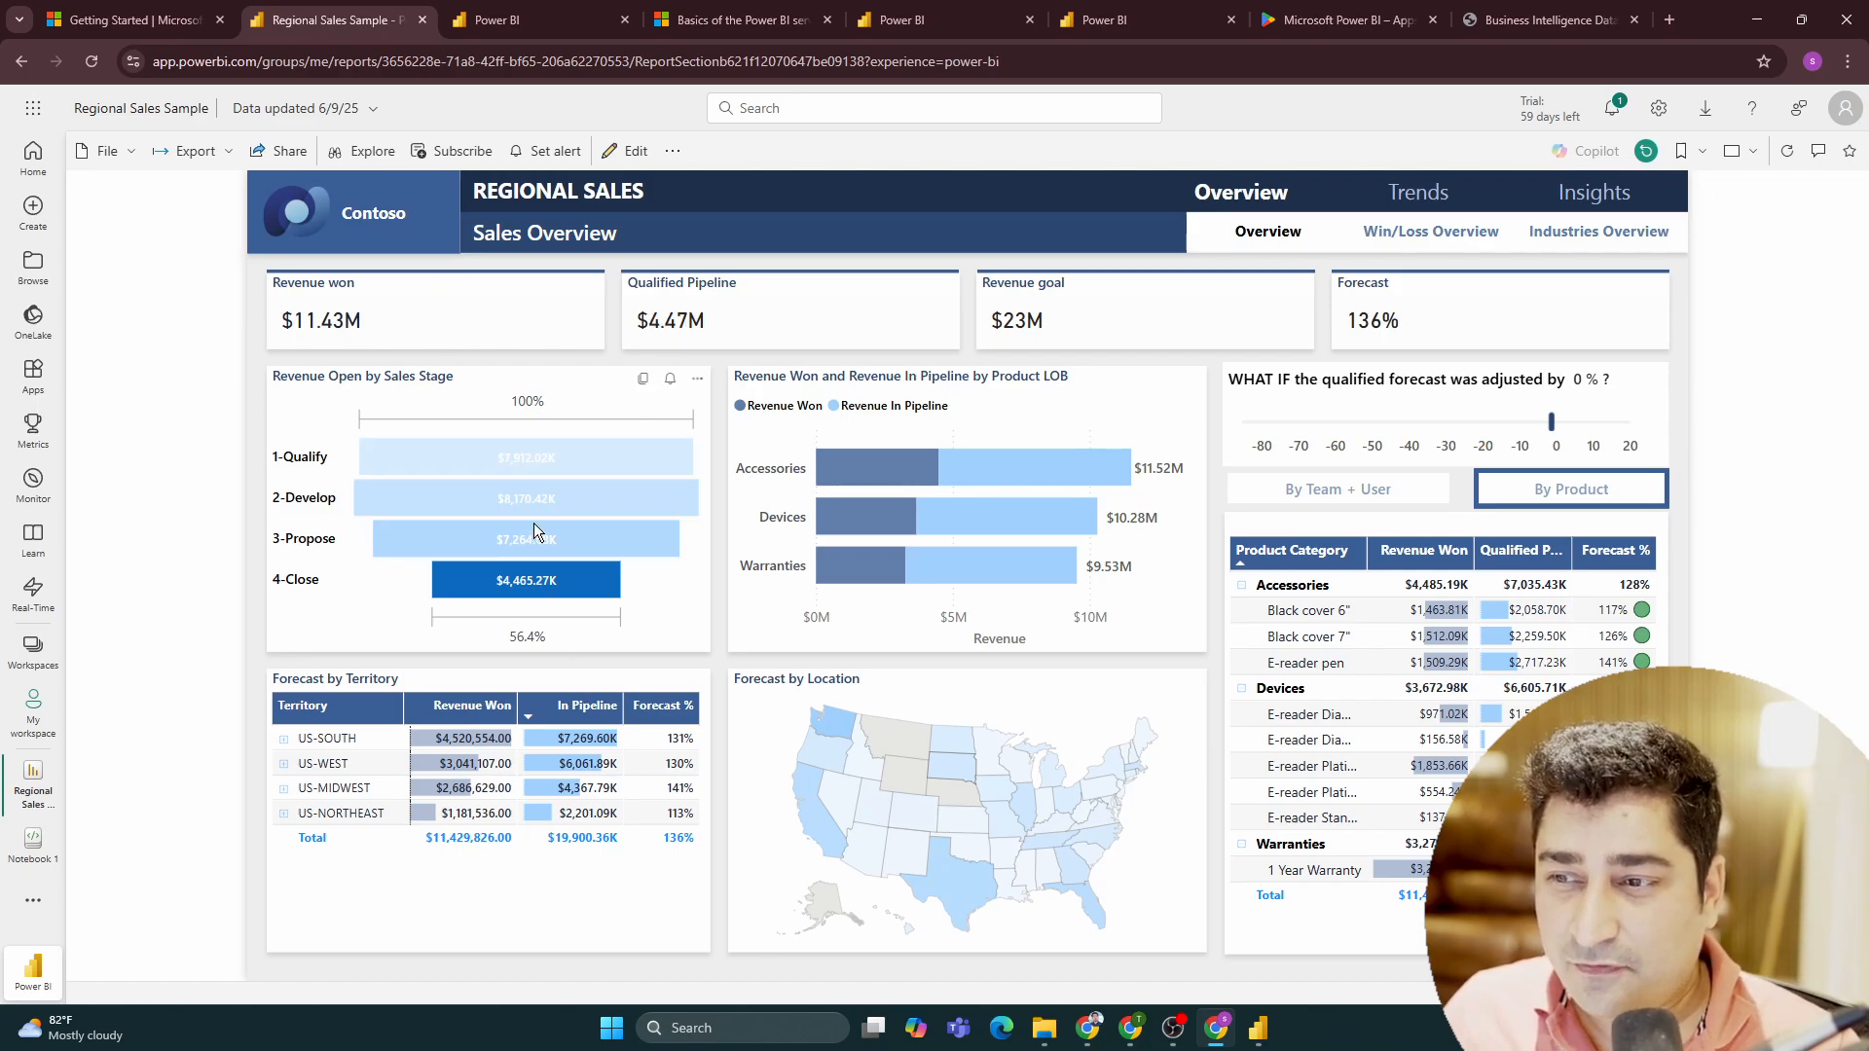
left_click(535, 531)
left_click(588, 492)
left_click(613, 451)
left_click(881, 478)
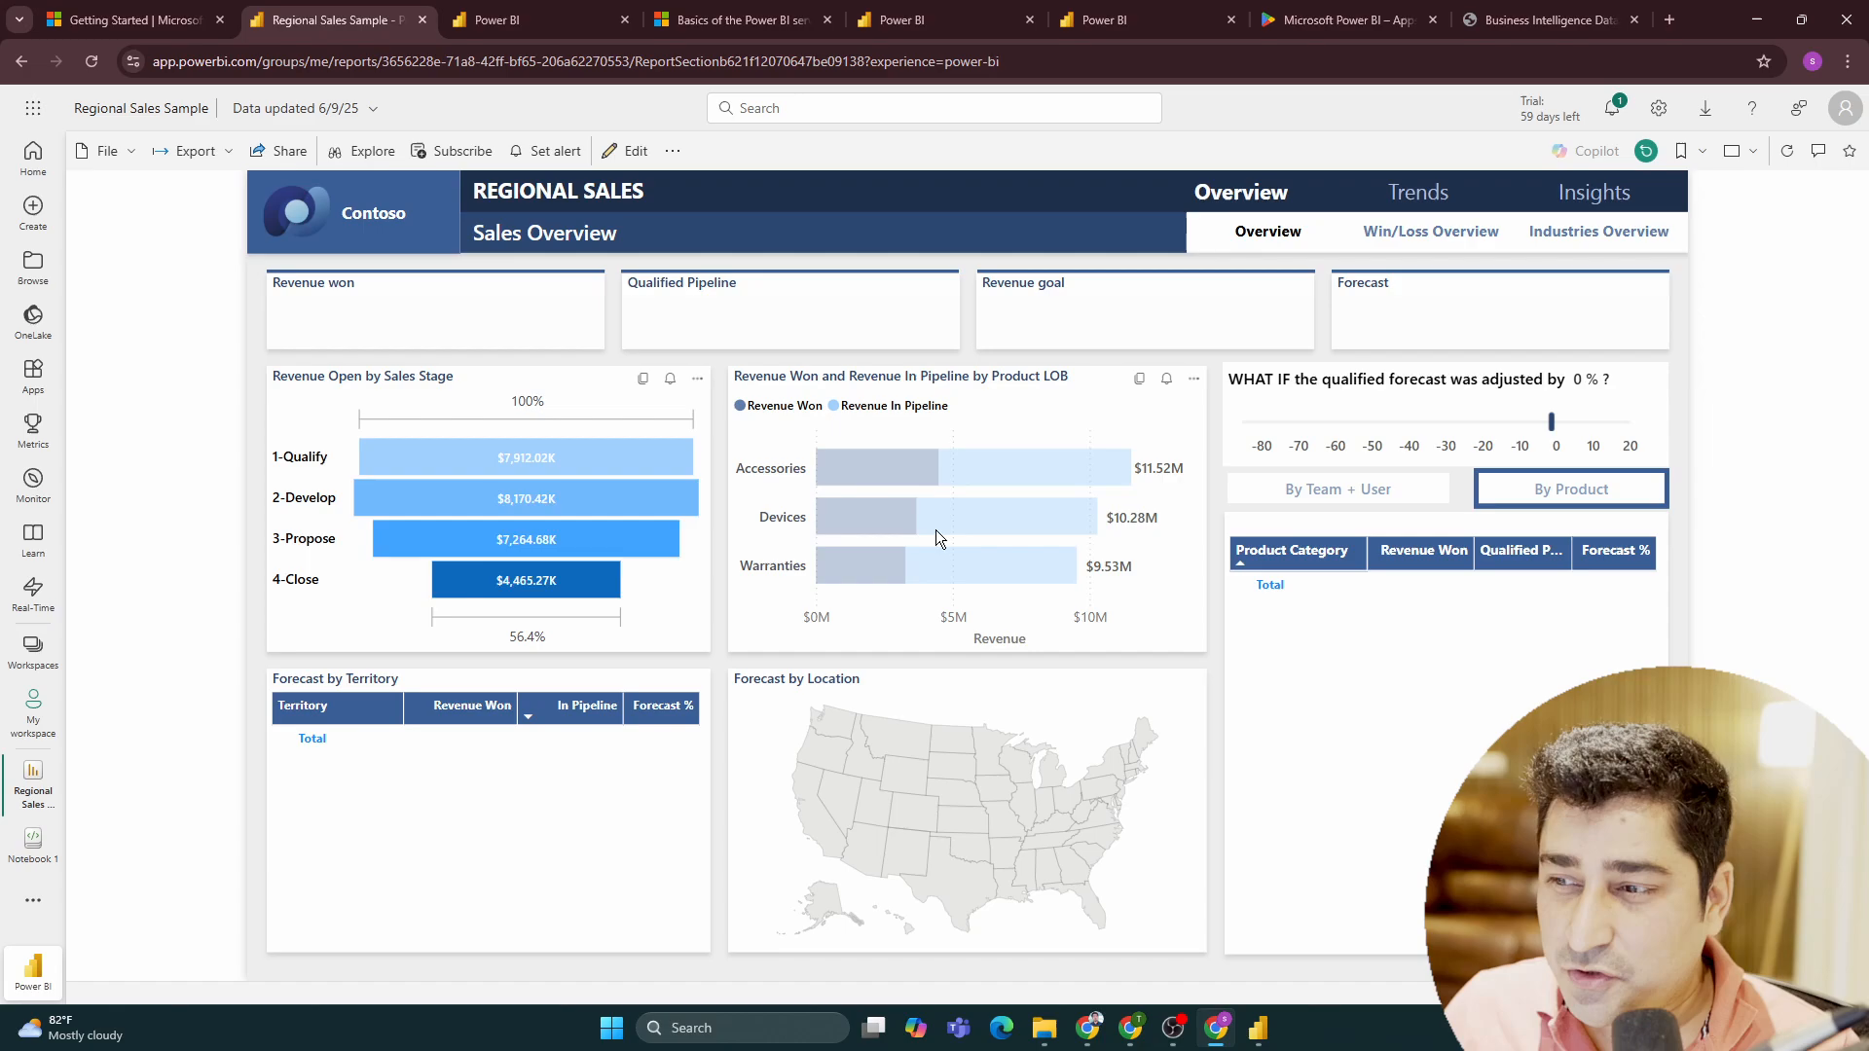
left_click(933, 766)
left_click(1045, 804)
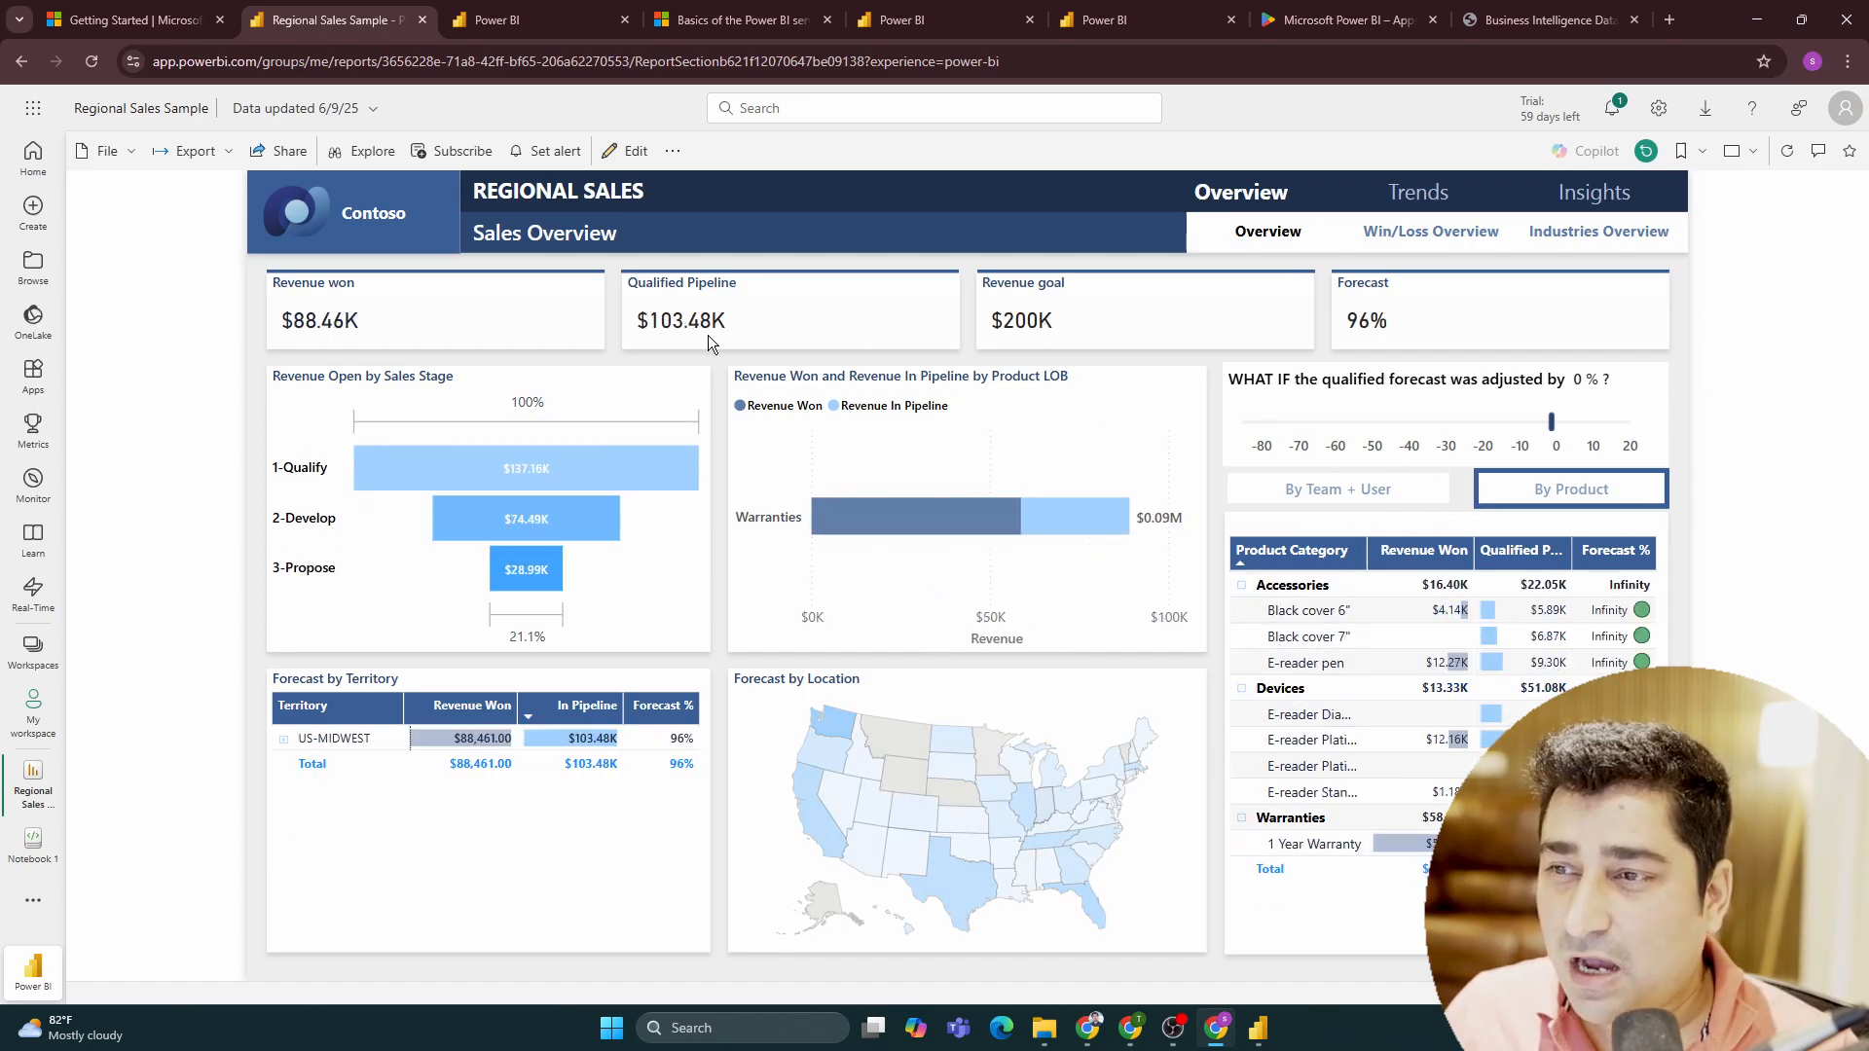
View the Win/Loss Overview page and filter it by the middle manager's column in the Closing Percentages chart
left_click(1460, 234)
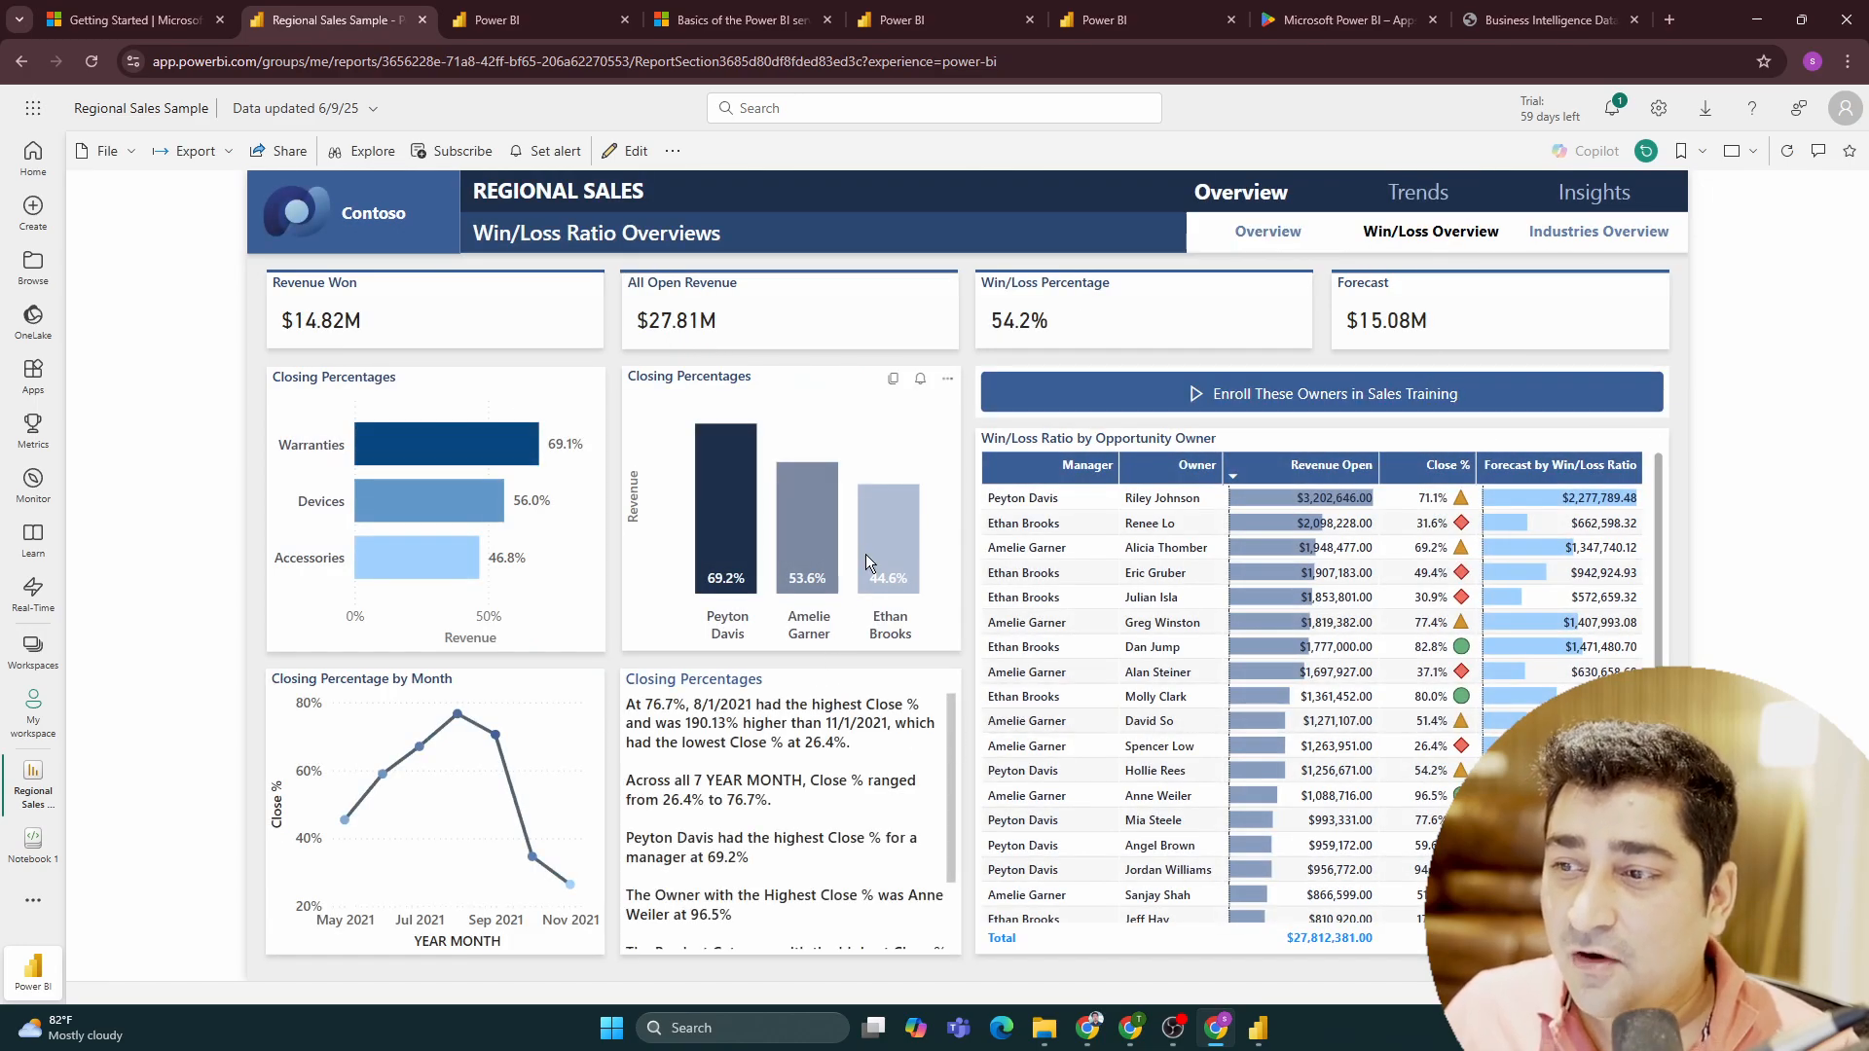
left_click(794, 545)
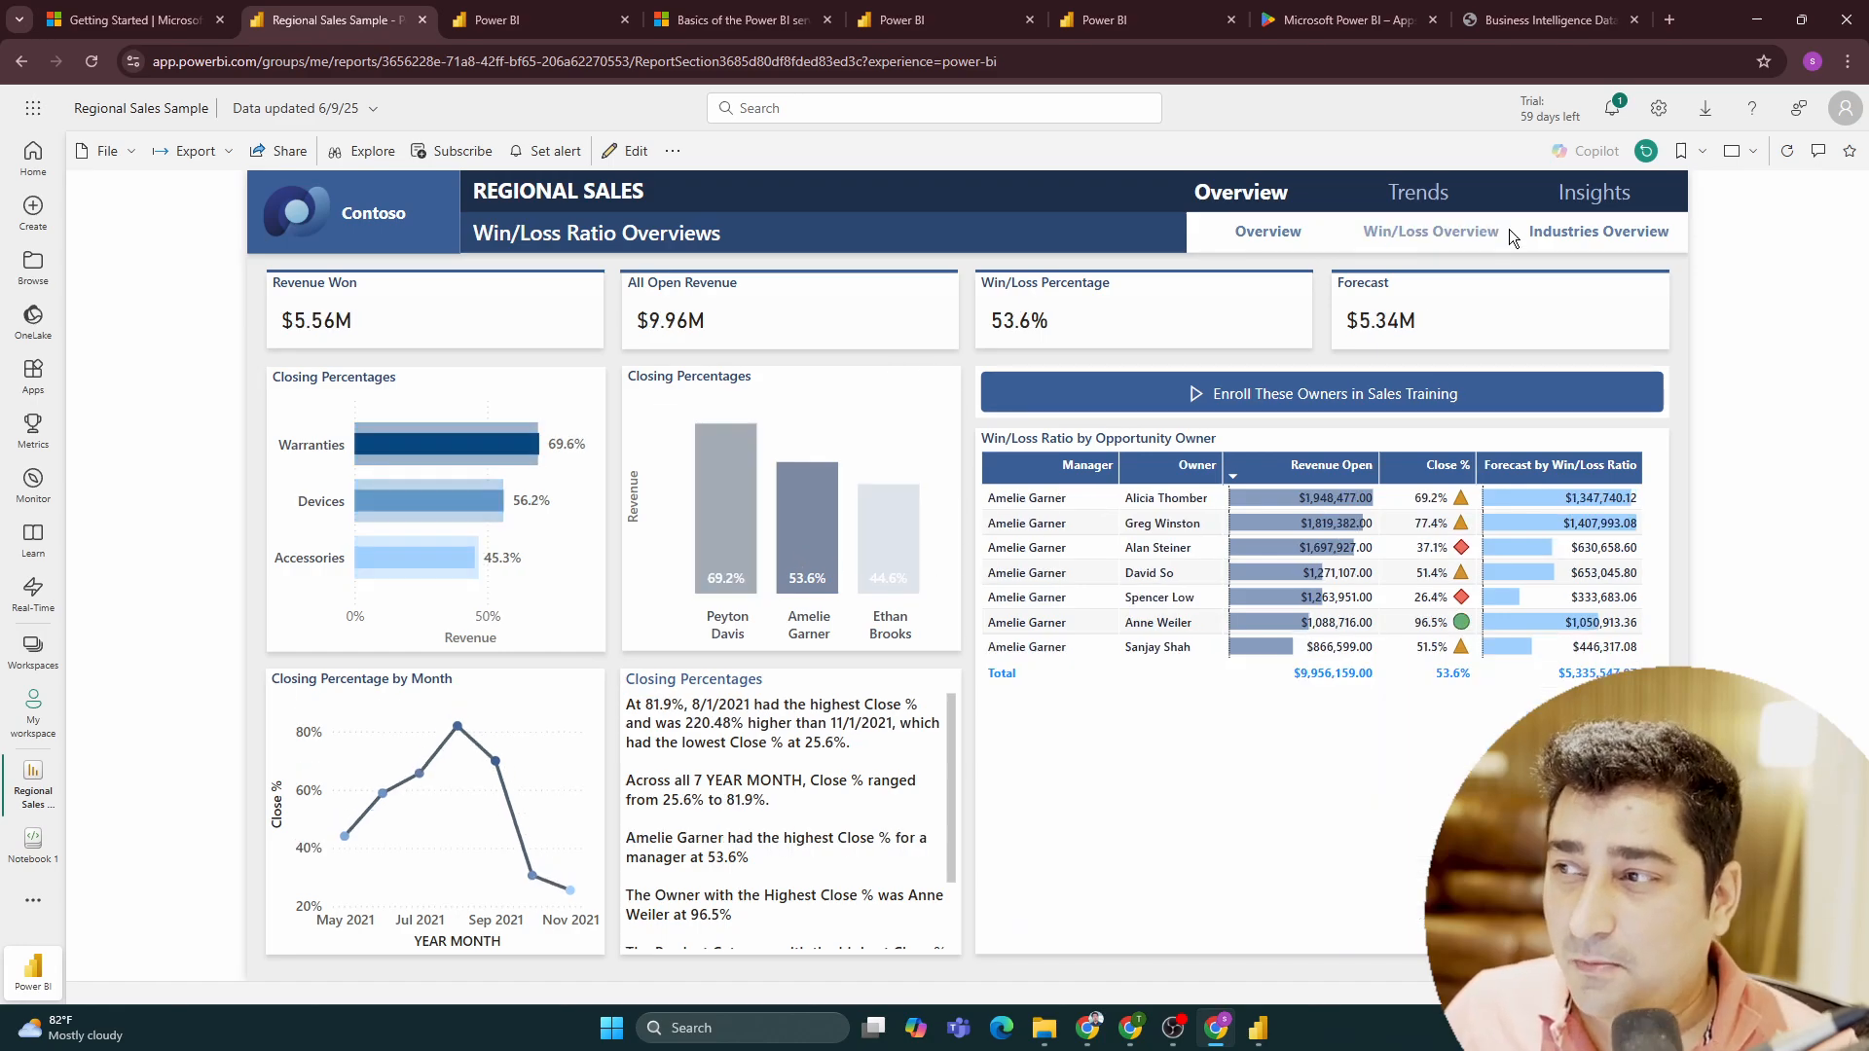
View the Industries Overview page and filter it from the Sales by Industry table and by Lowe, Emmerich and Casper in Top Accounts
left_click(1569, 234)
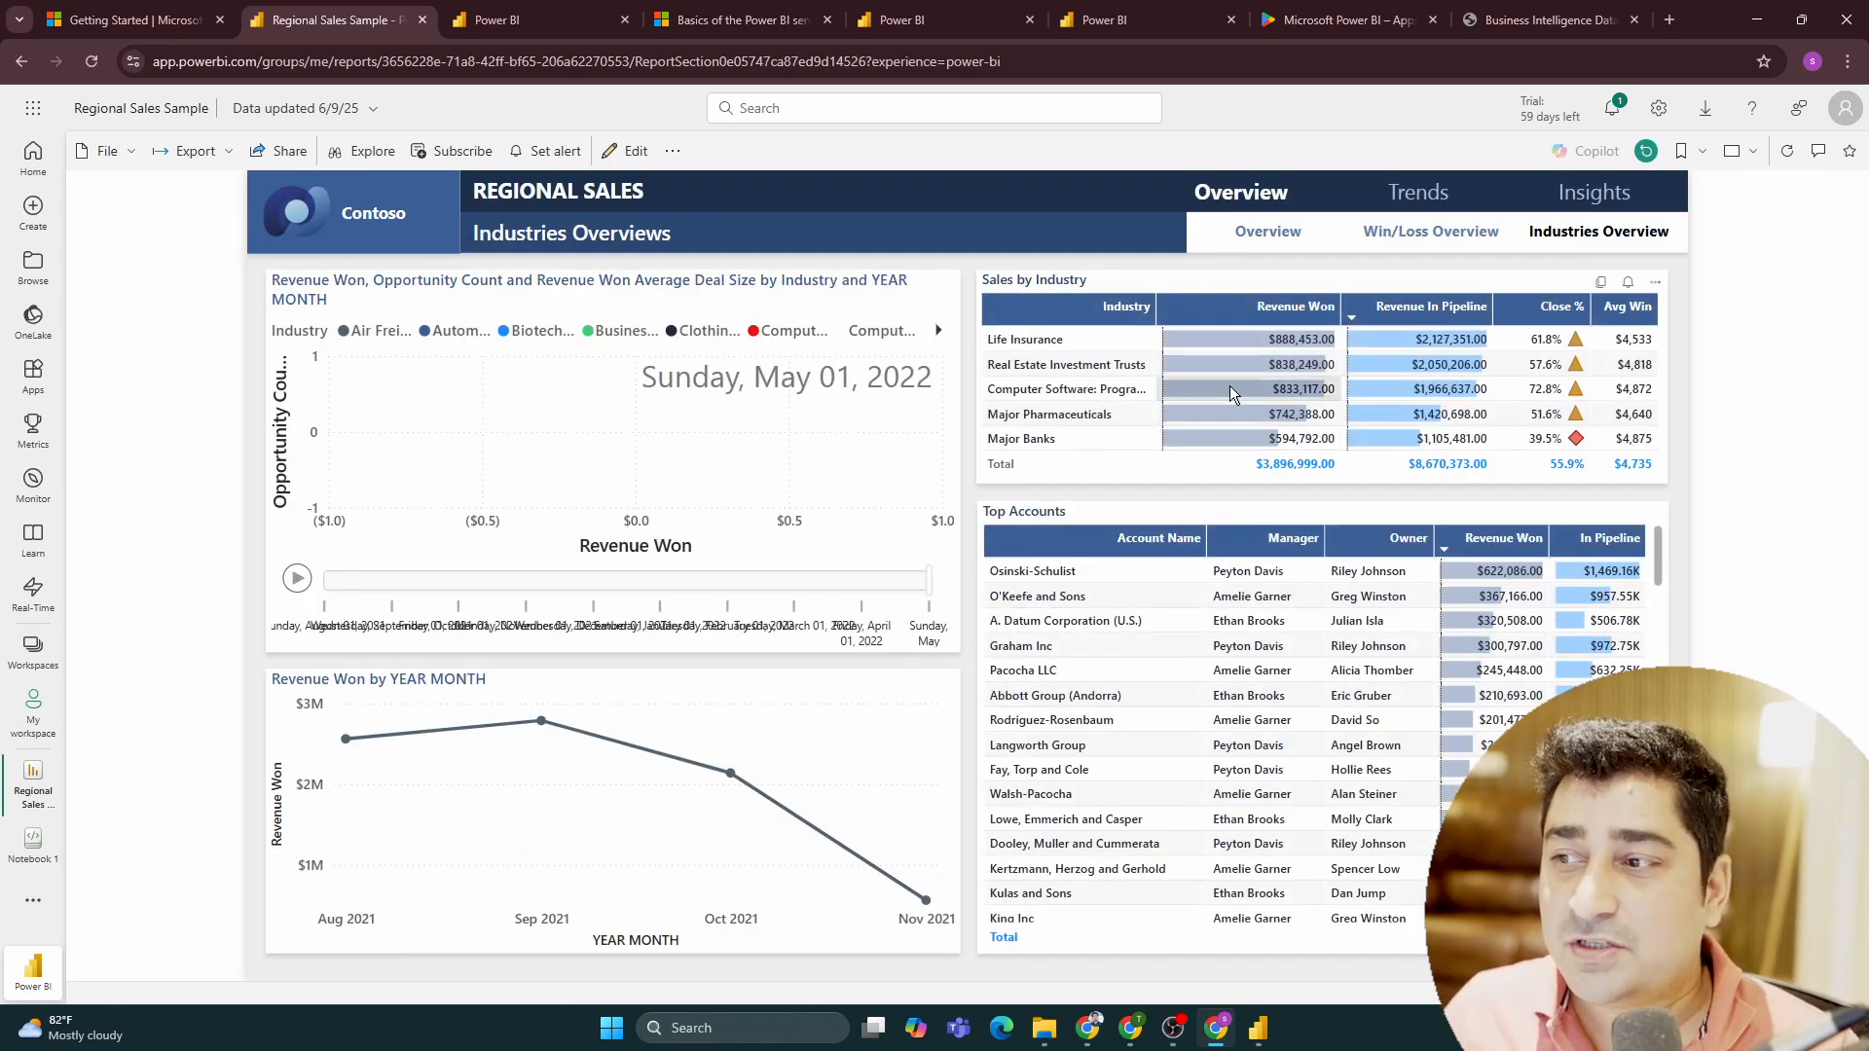
left_click(1225, 375)
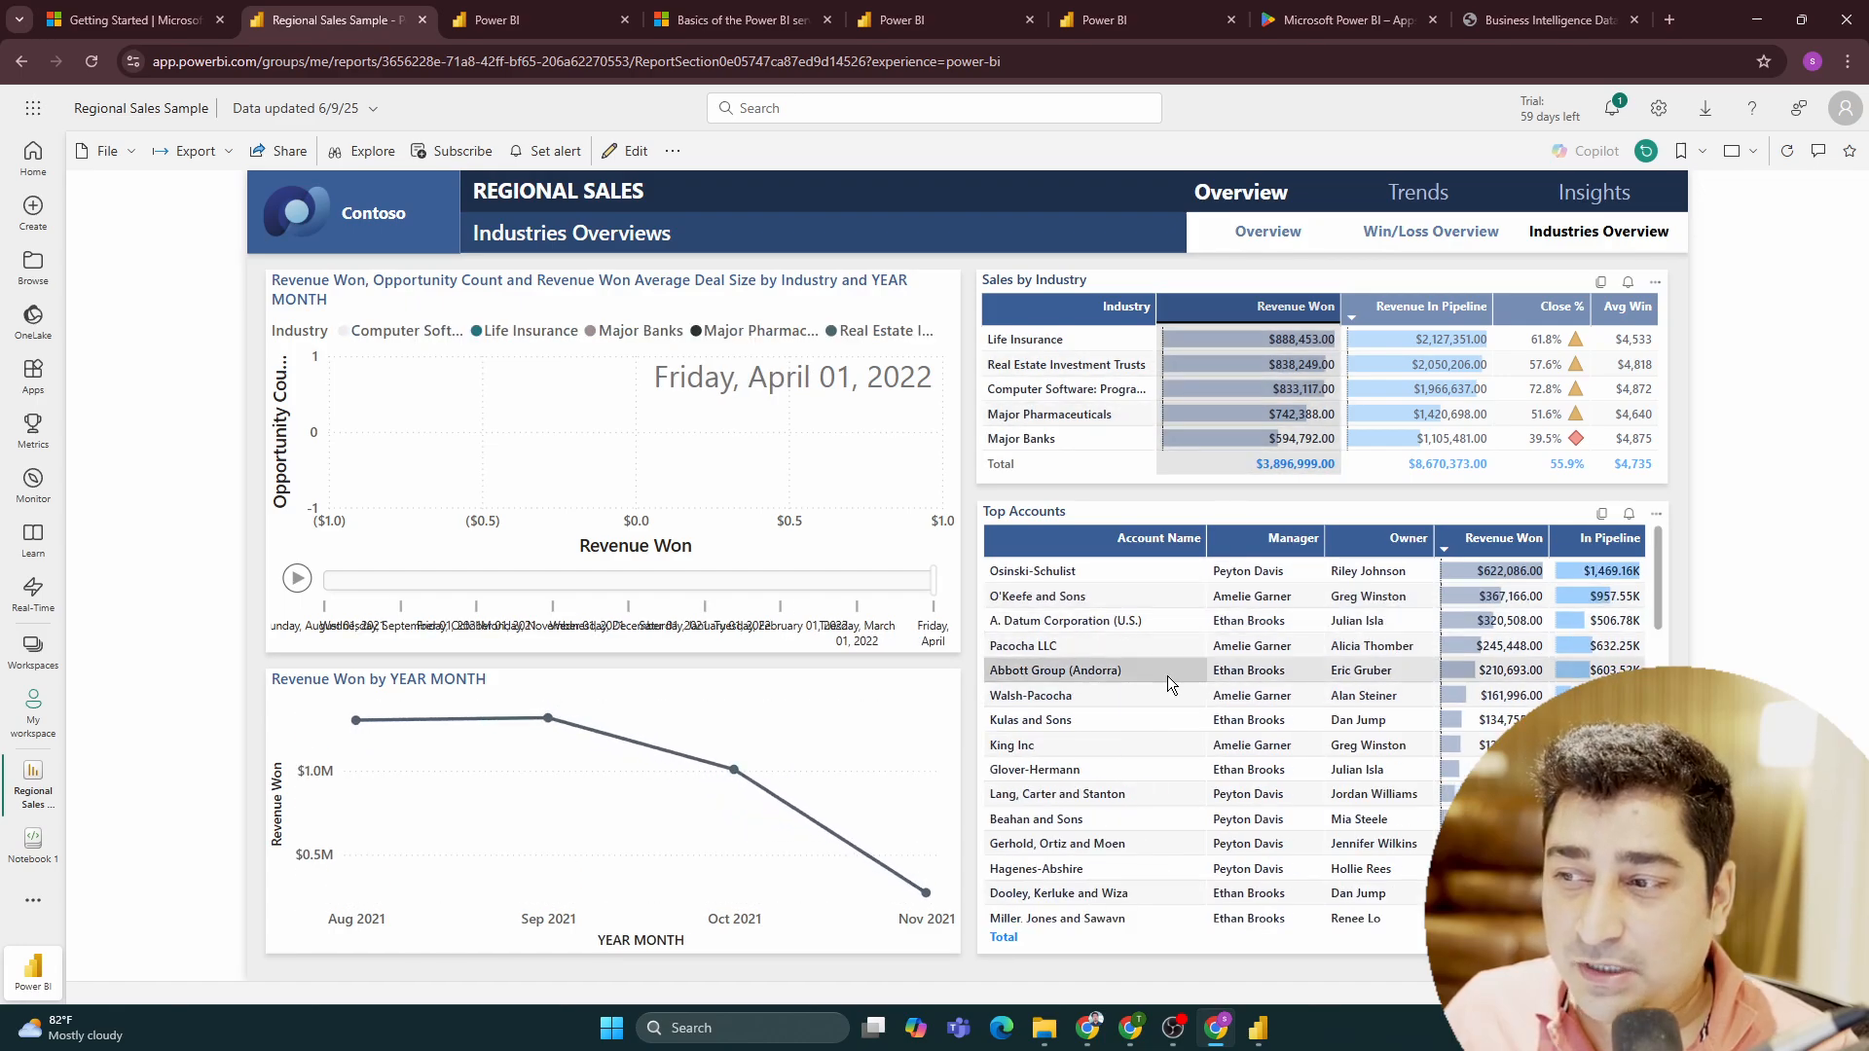
left_click(1166, 676)
left_click(1149, 819)
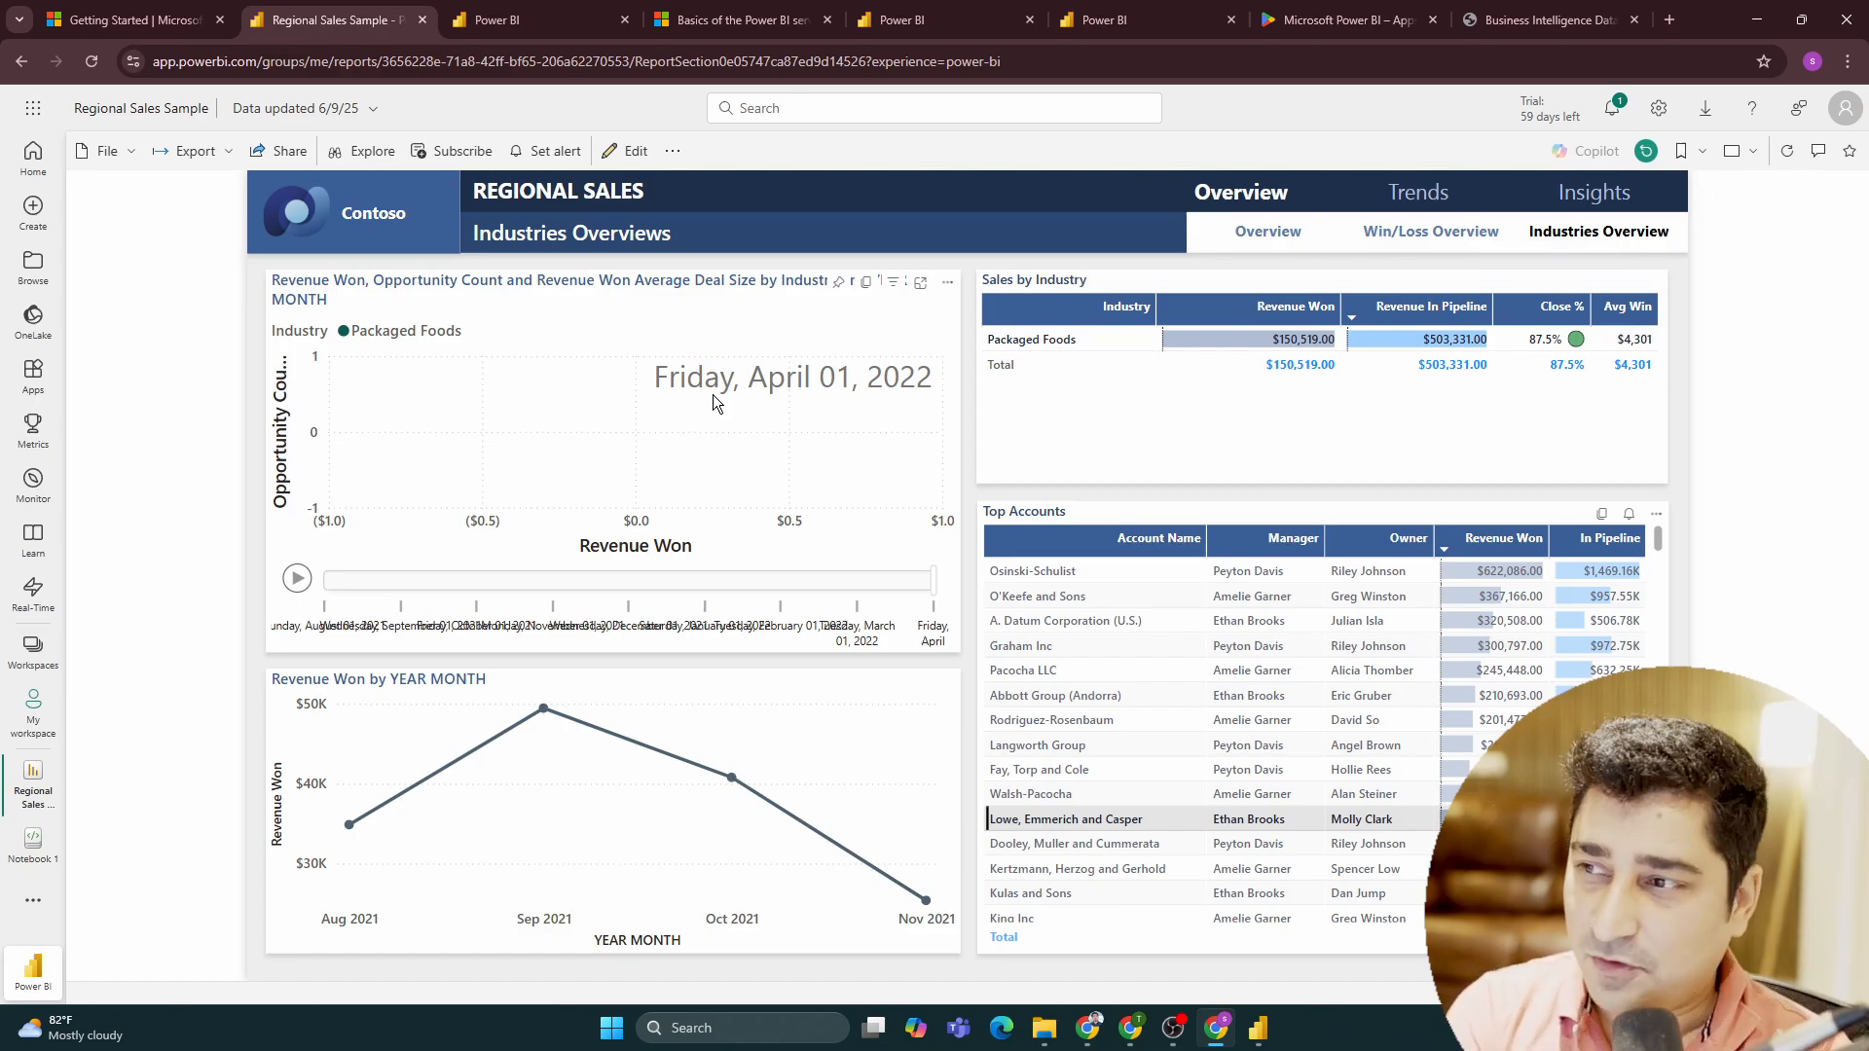
Return to the Home page and look over its recommended content and recent items
left_click(34, 156)
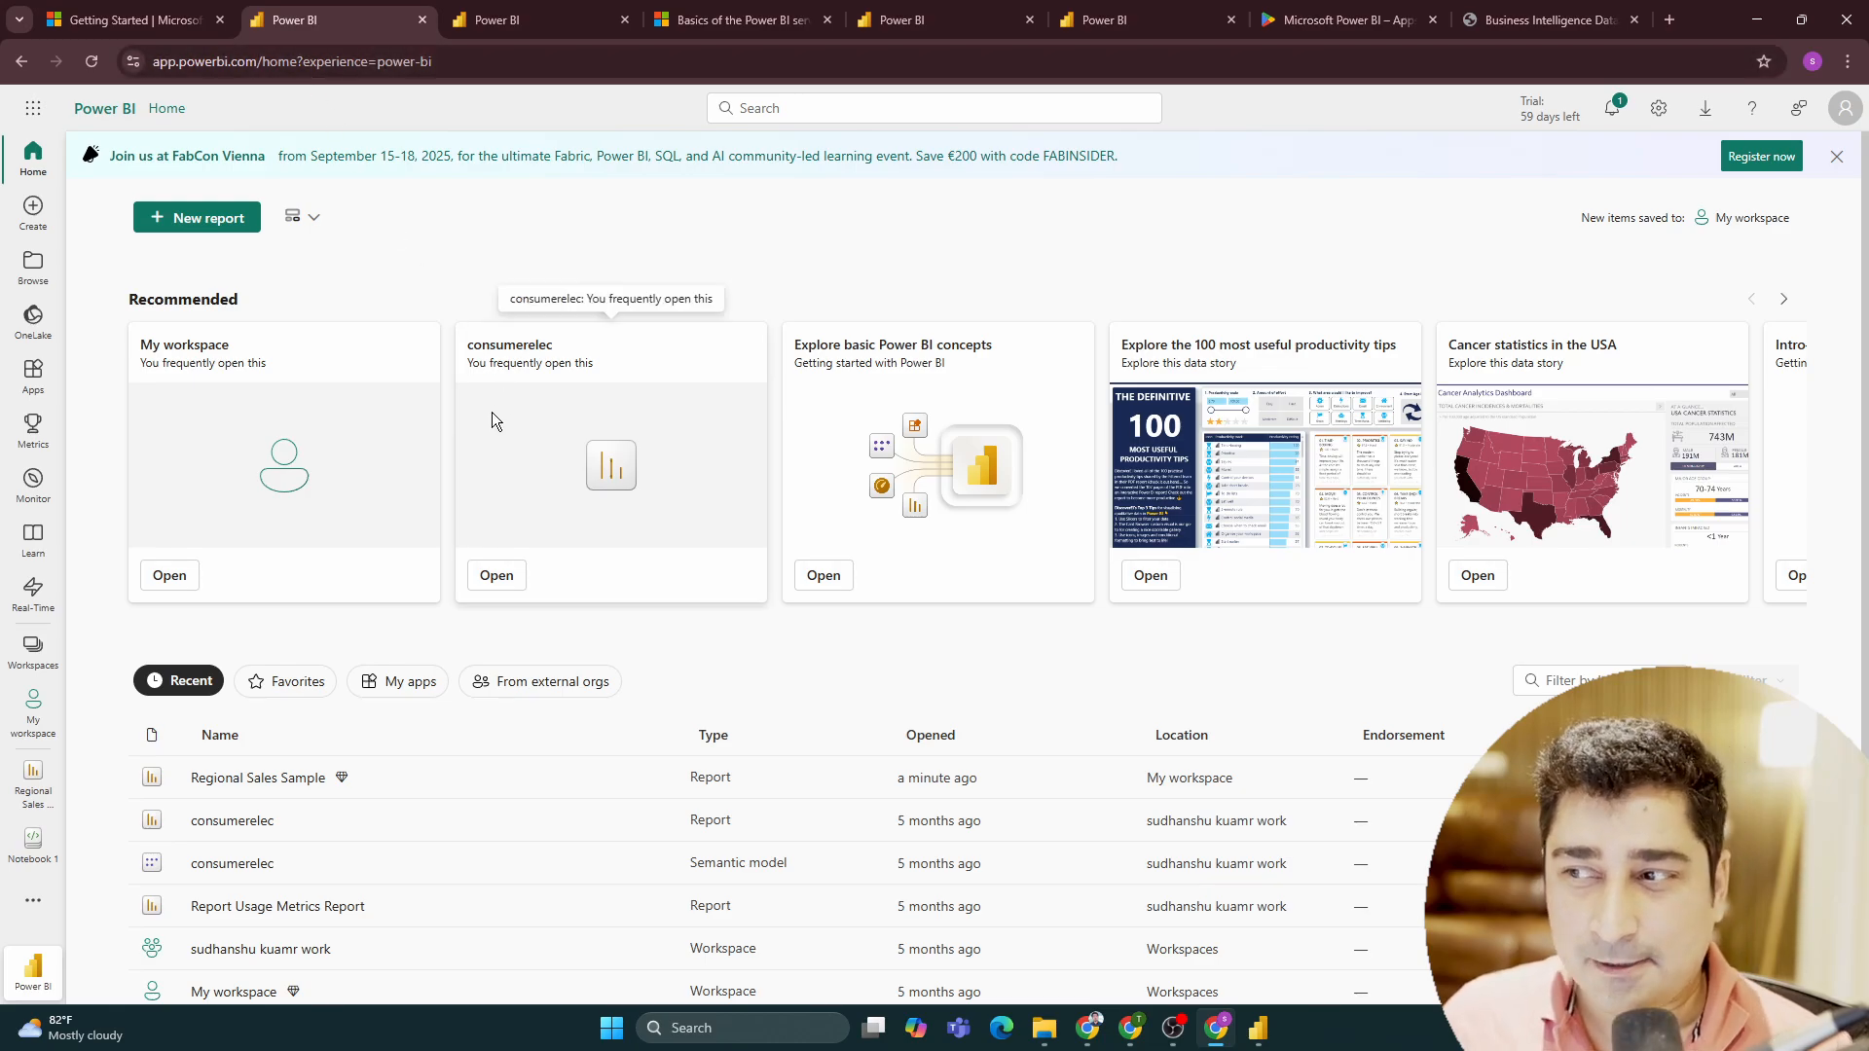
scroll(580, 407, "down", 2)
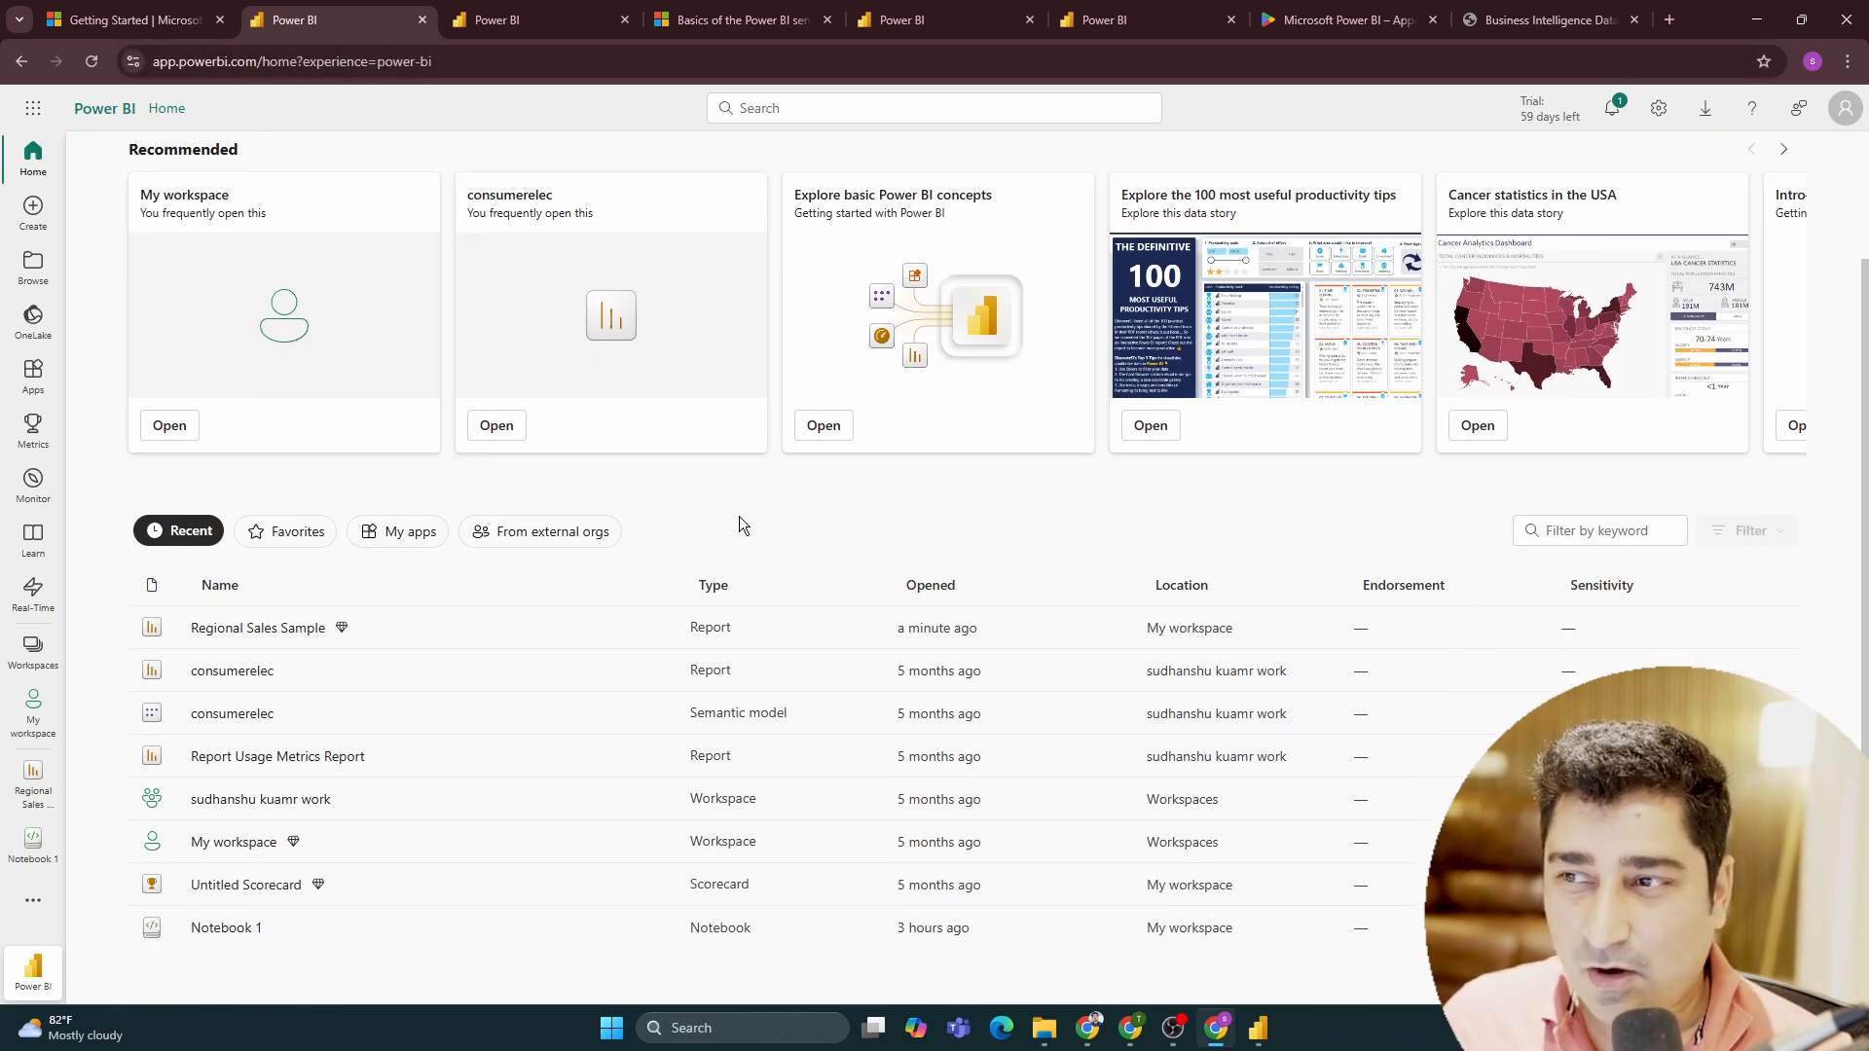
scroll(737, 510, "up", 2)
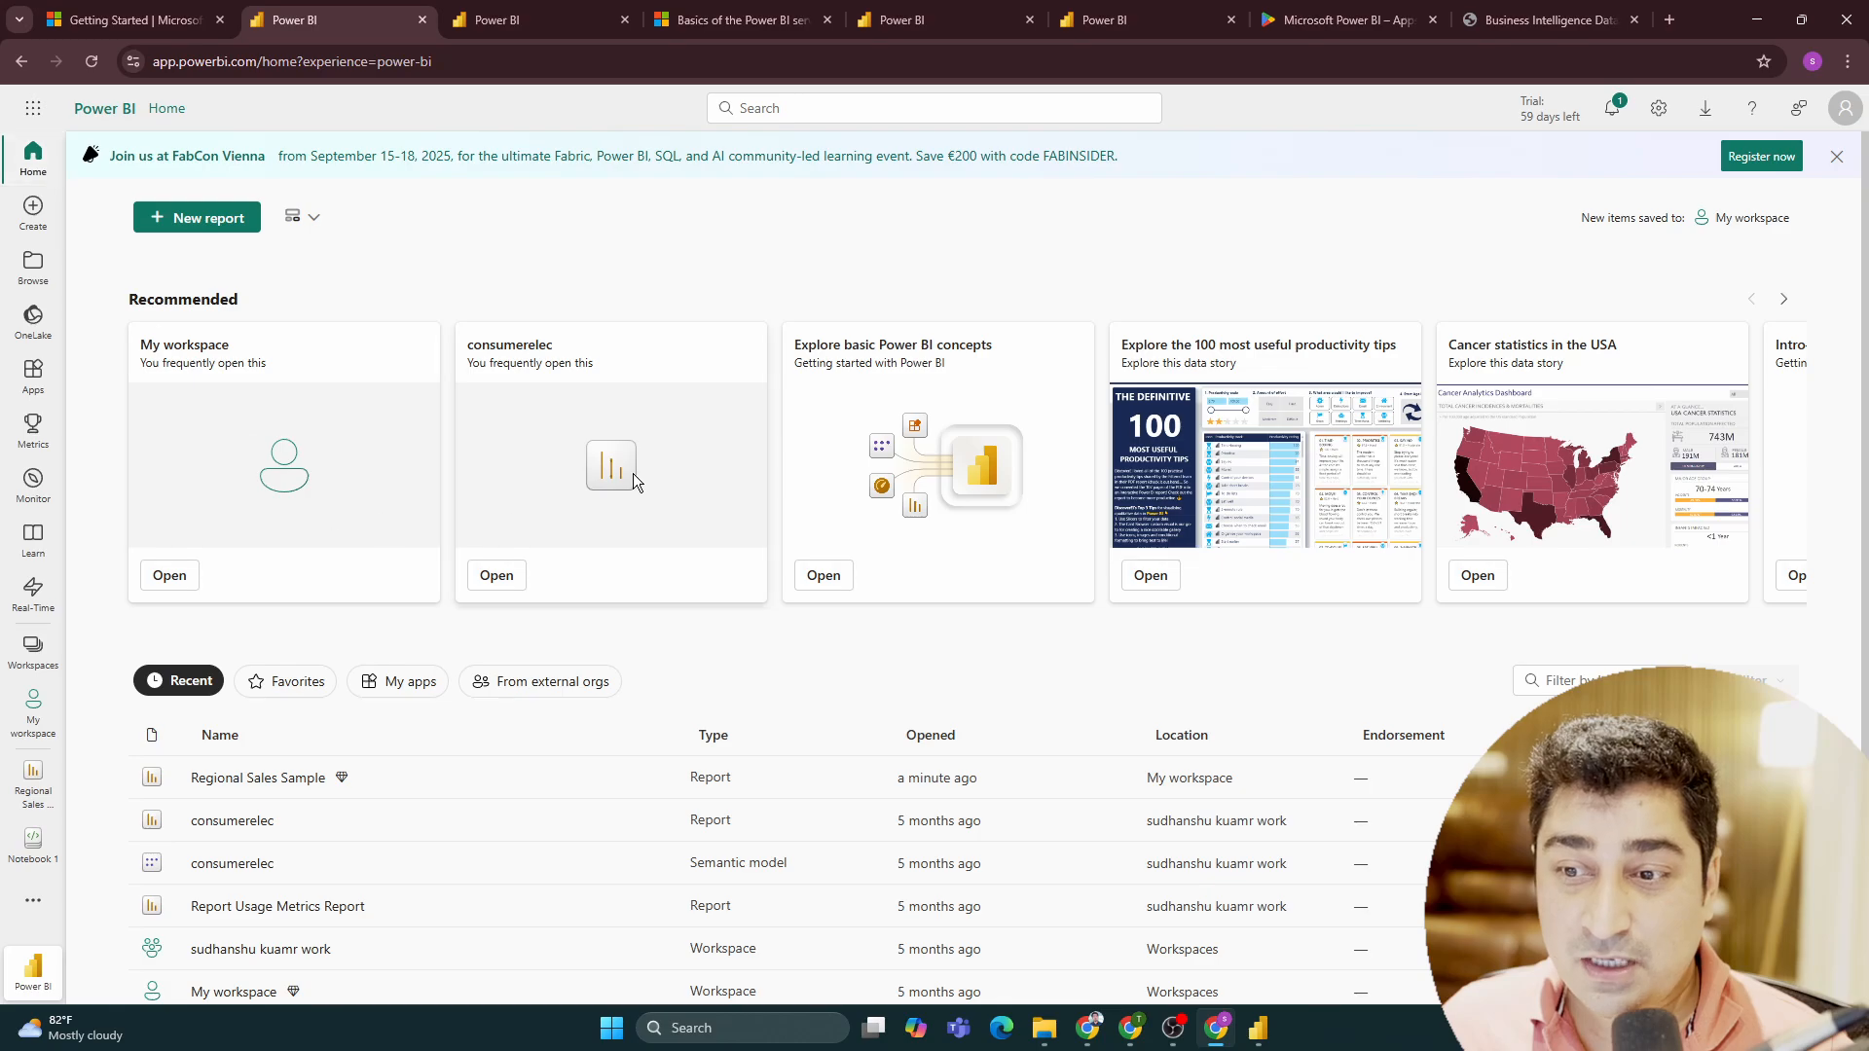
scroll(662, 494, "down", 2)
scroll(672, 584, "up", 2)
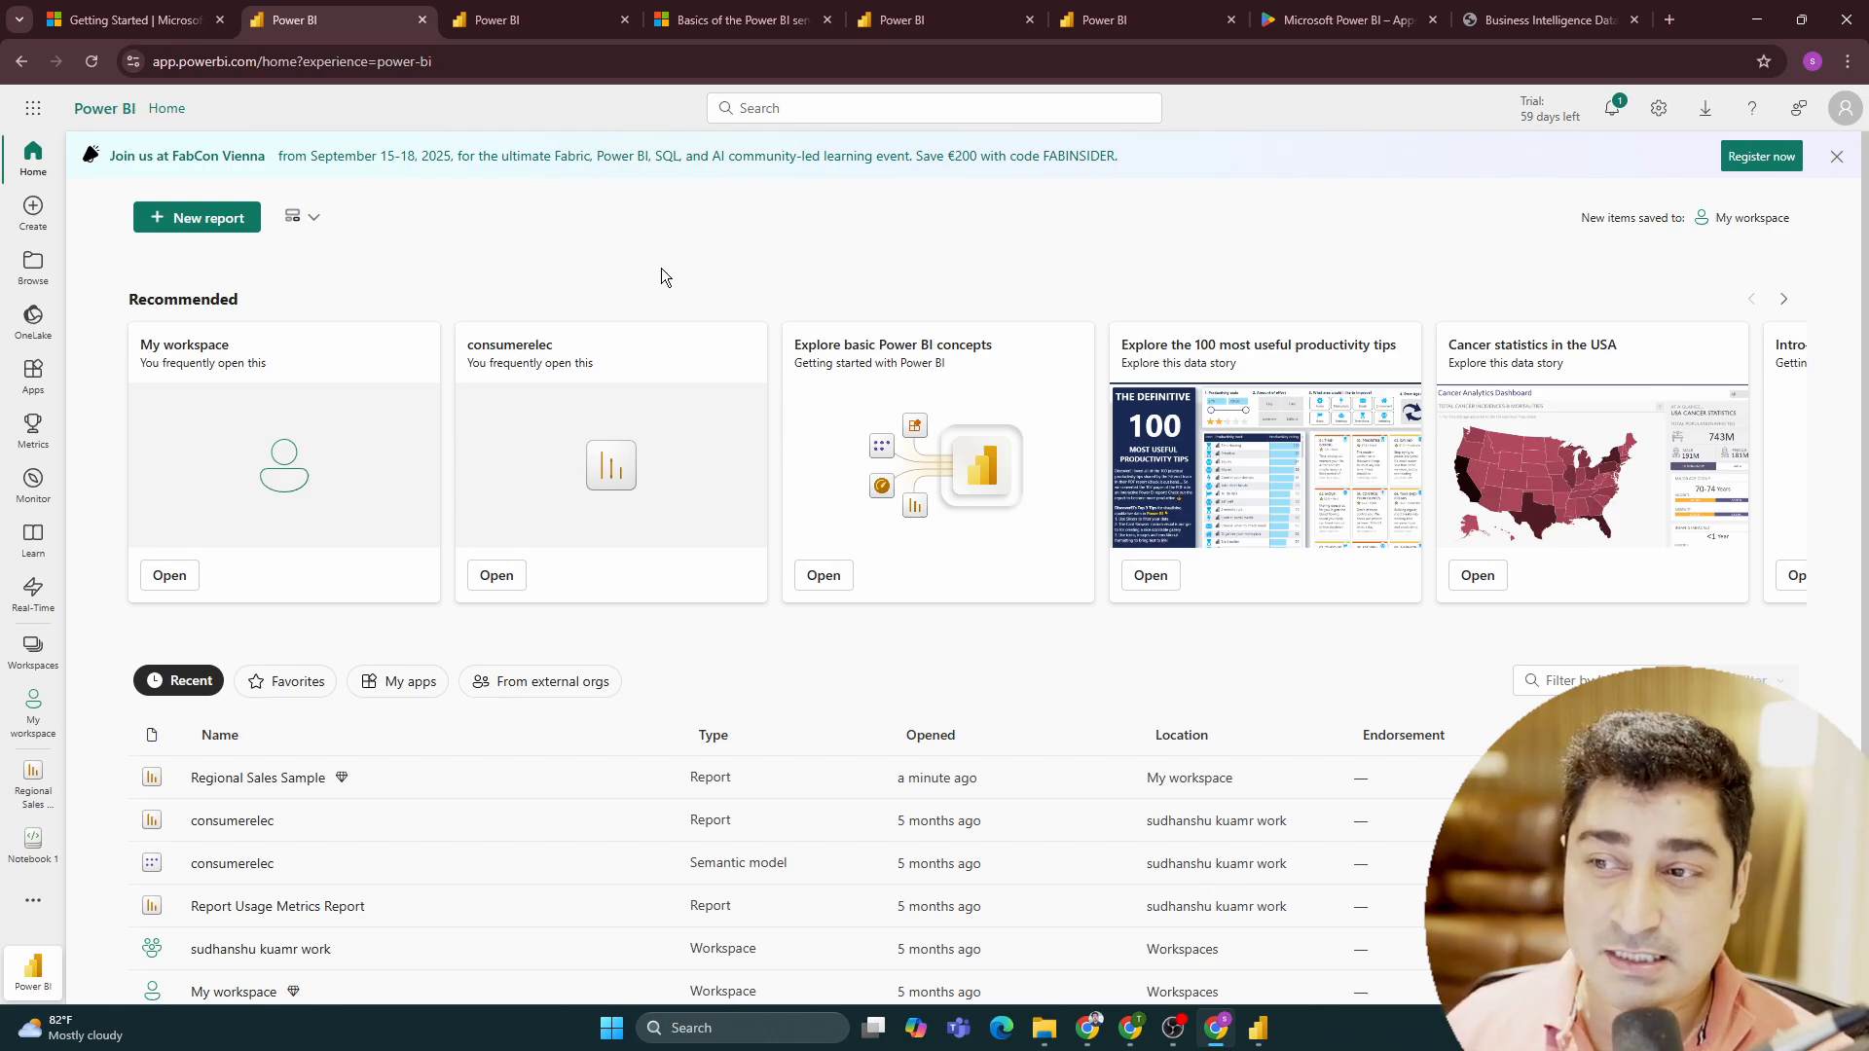
Open the Real-Time hub and dismiss its welcome message and guided tour
left_click(35, 594)
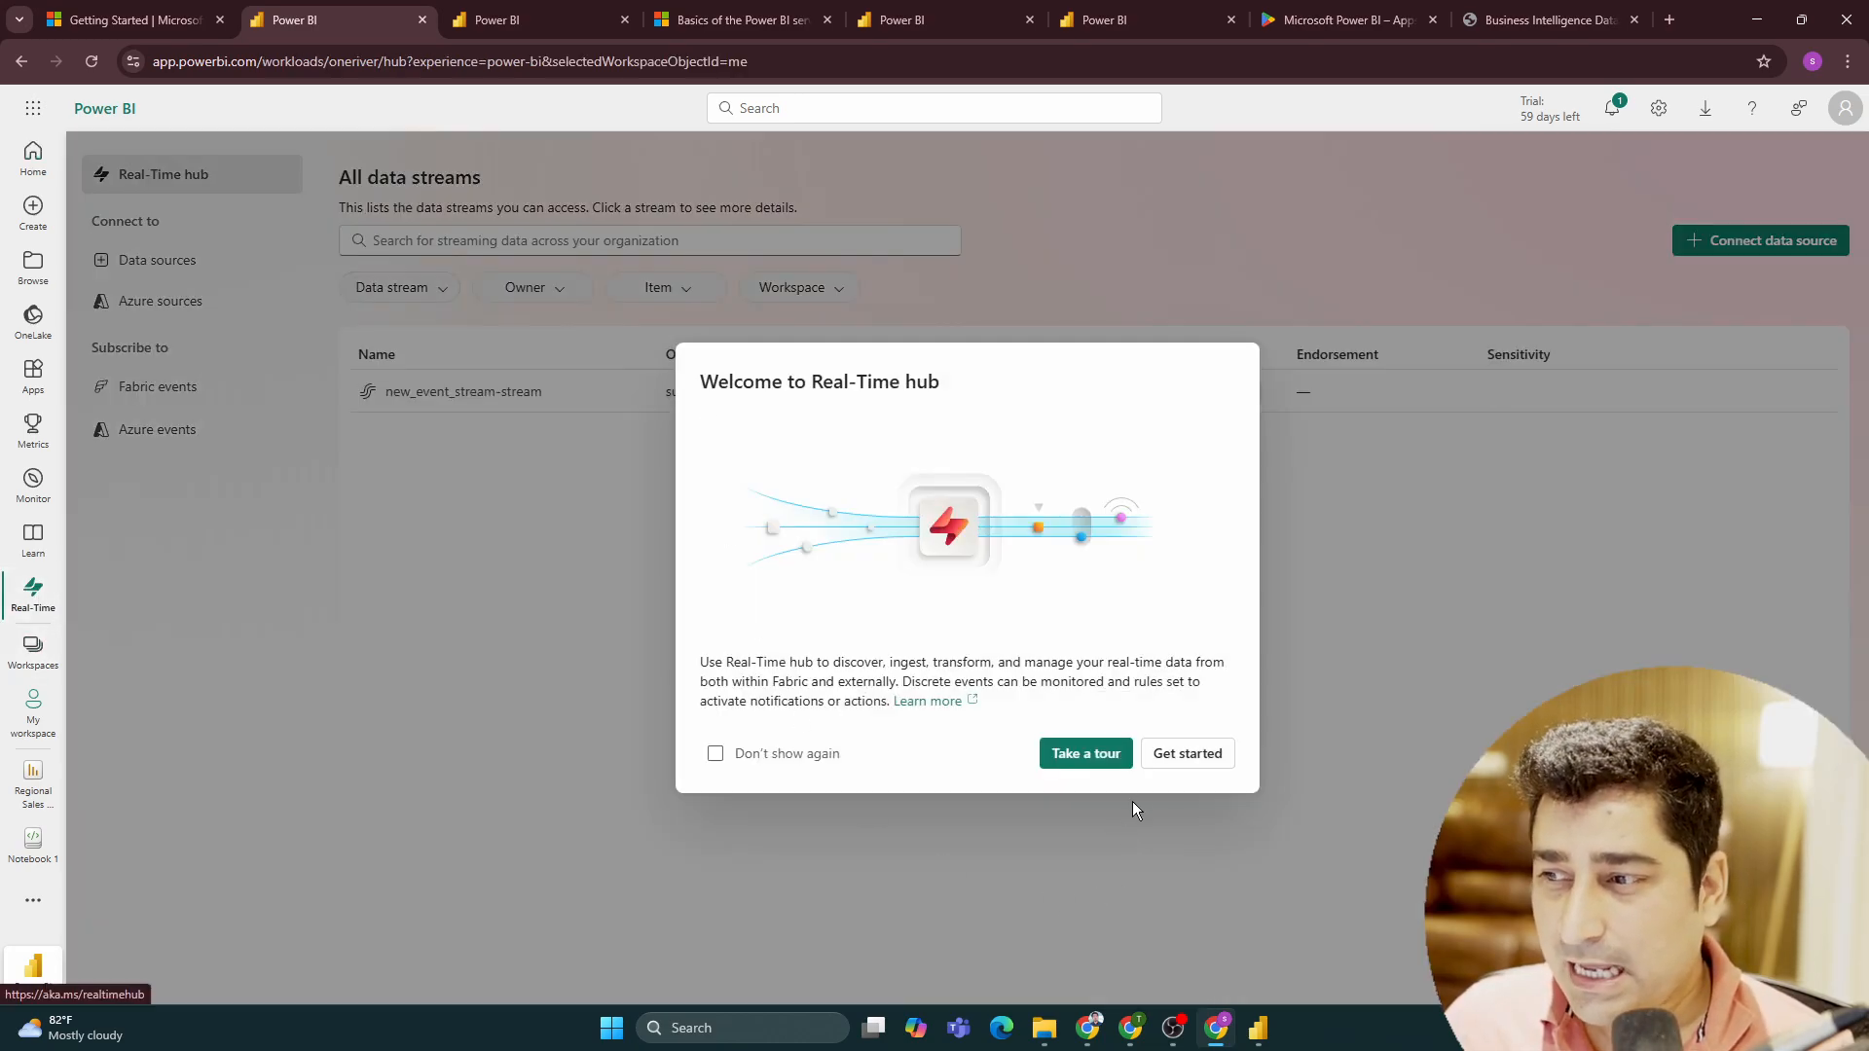
left_click(1129, 754)
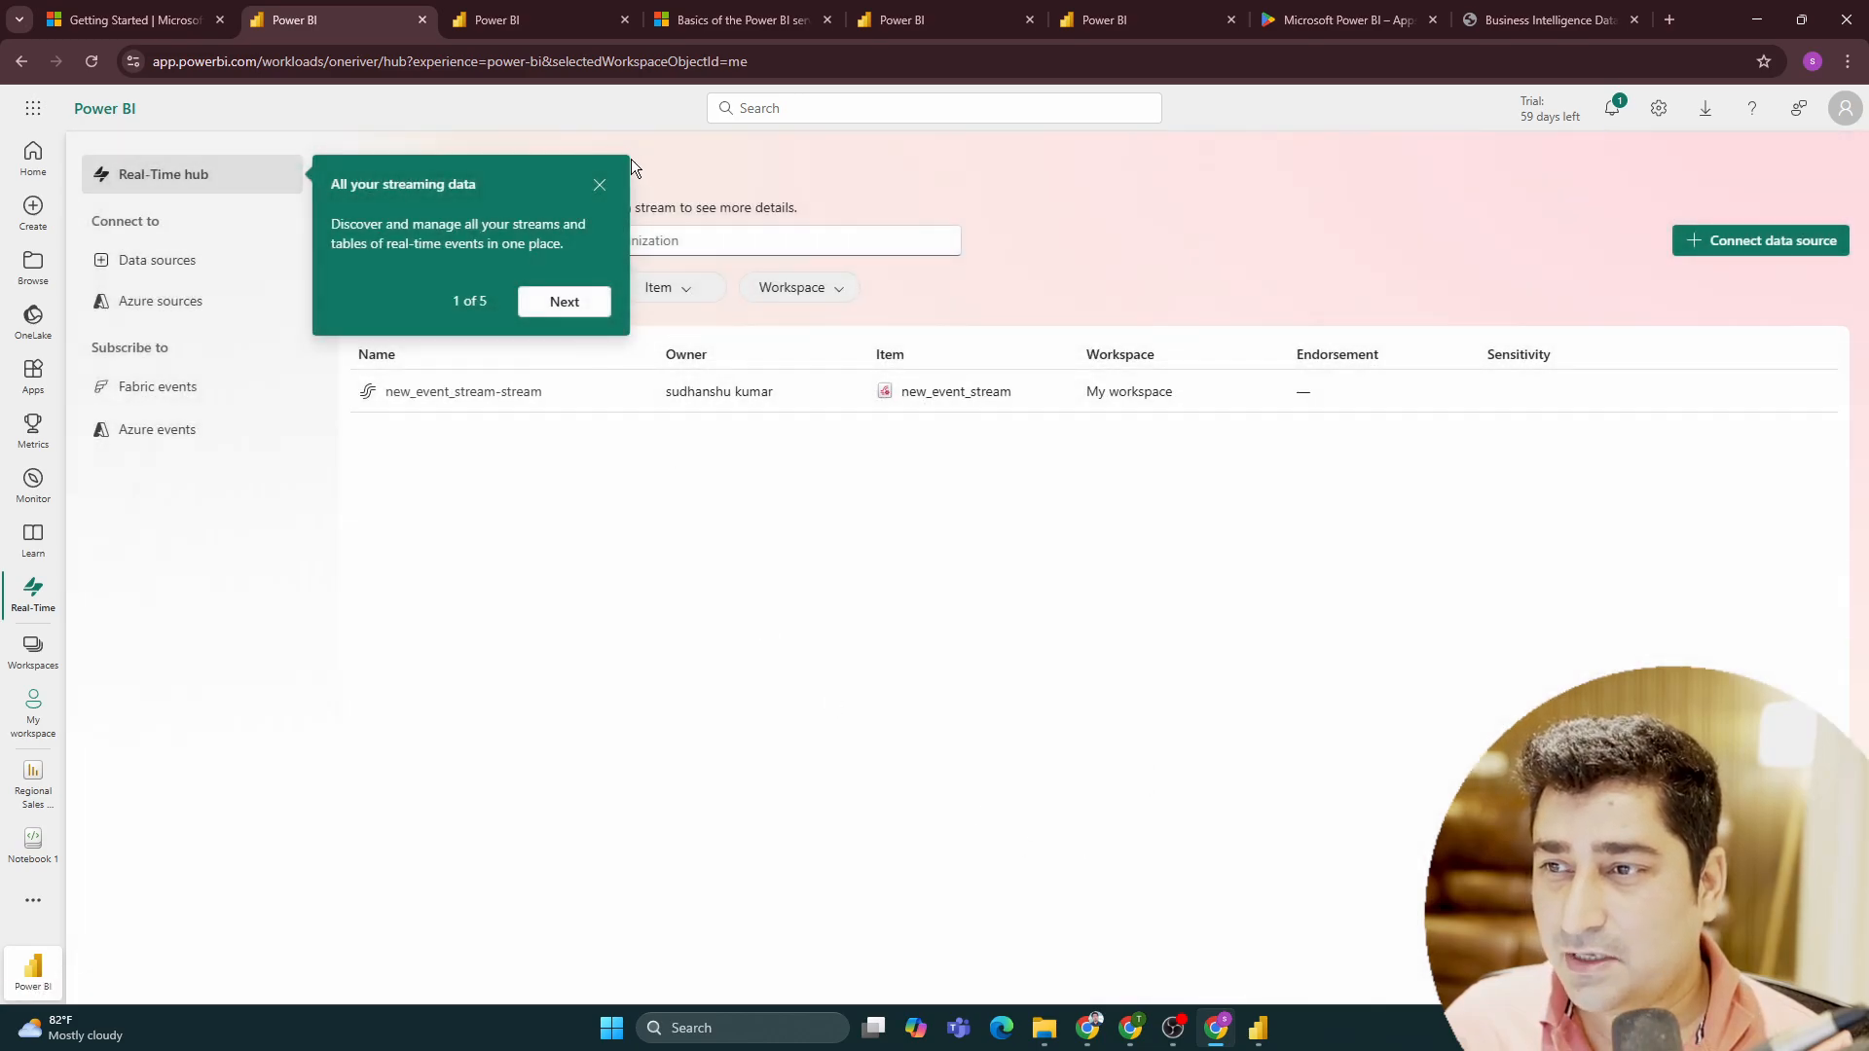
left_click(598, 186)
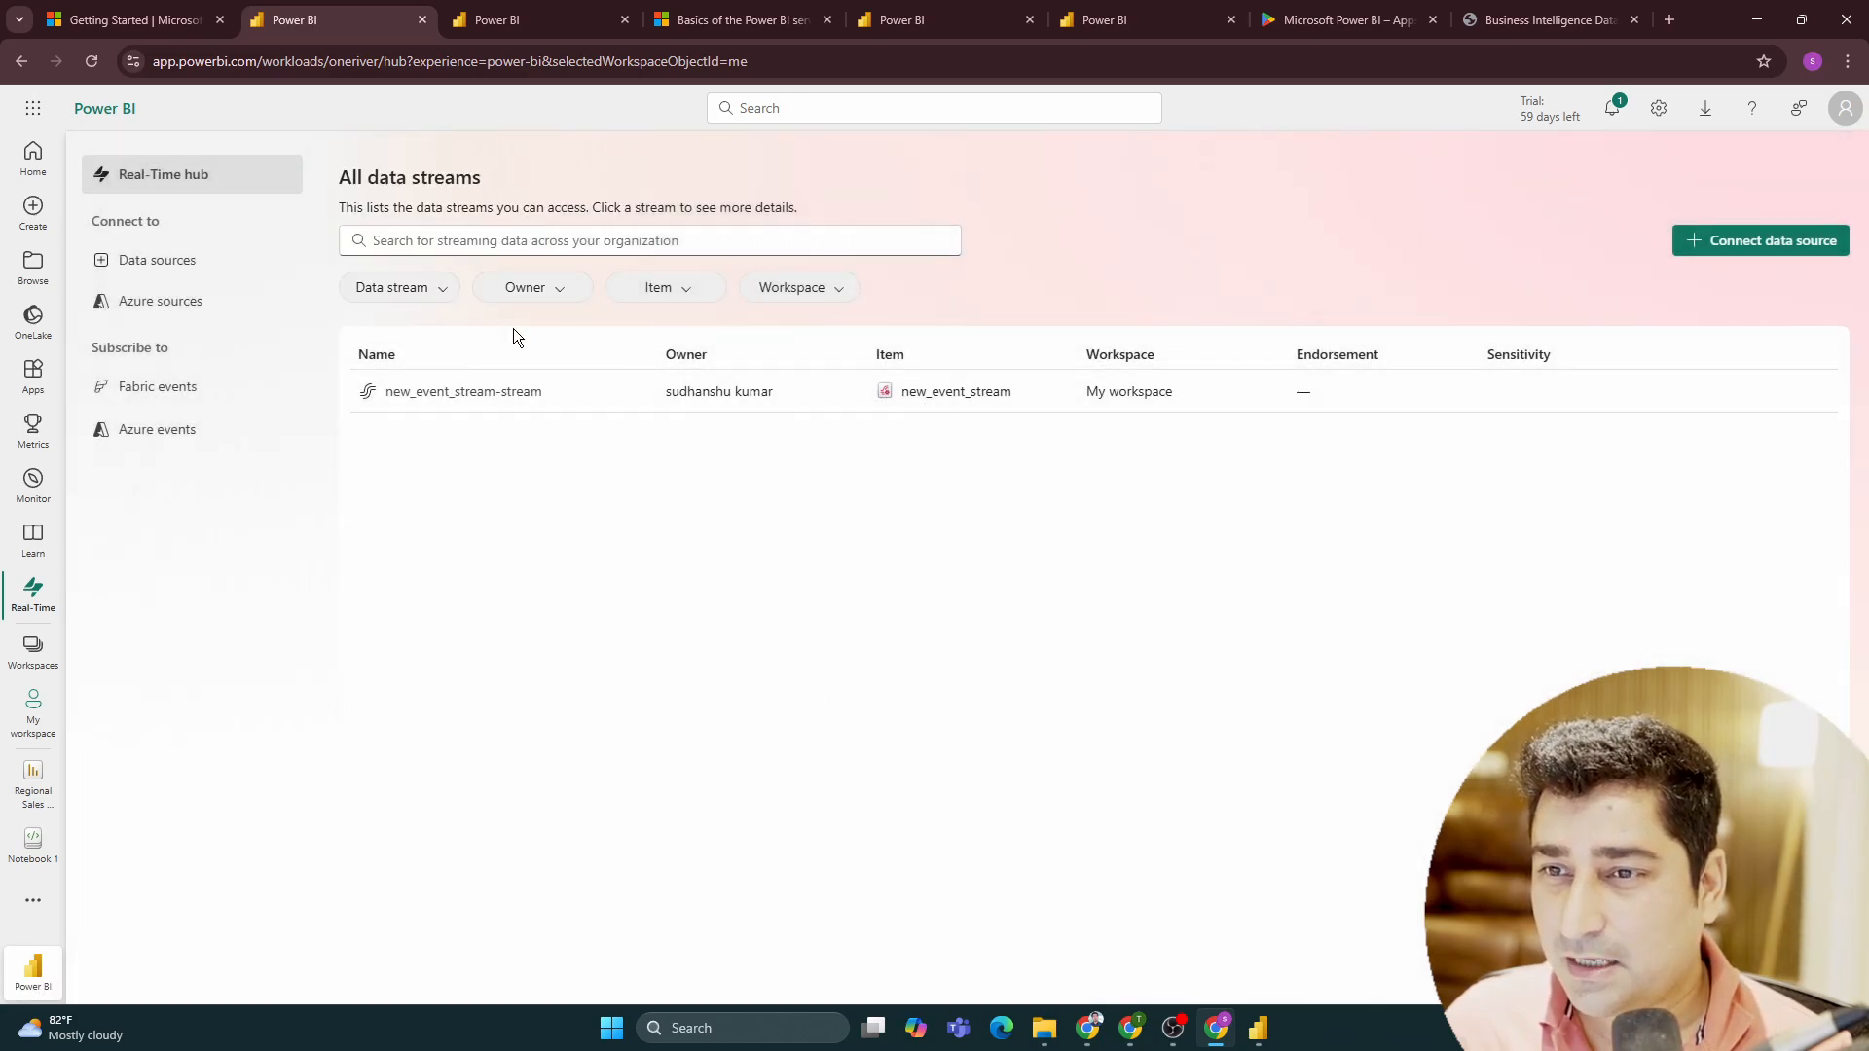
Browse the Real-Time hub's data source catalog, from the recommended and sample scenarios through the alphabetical connector list
left_click(197, 259)
scroll(1107, 556, "down", 5)
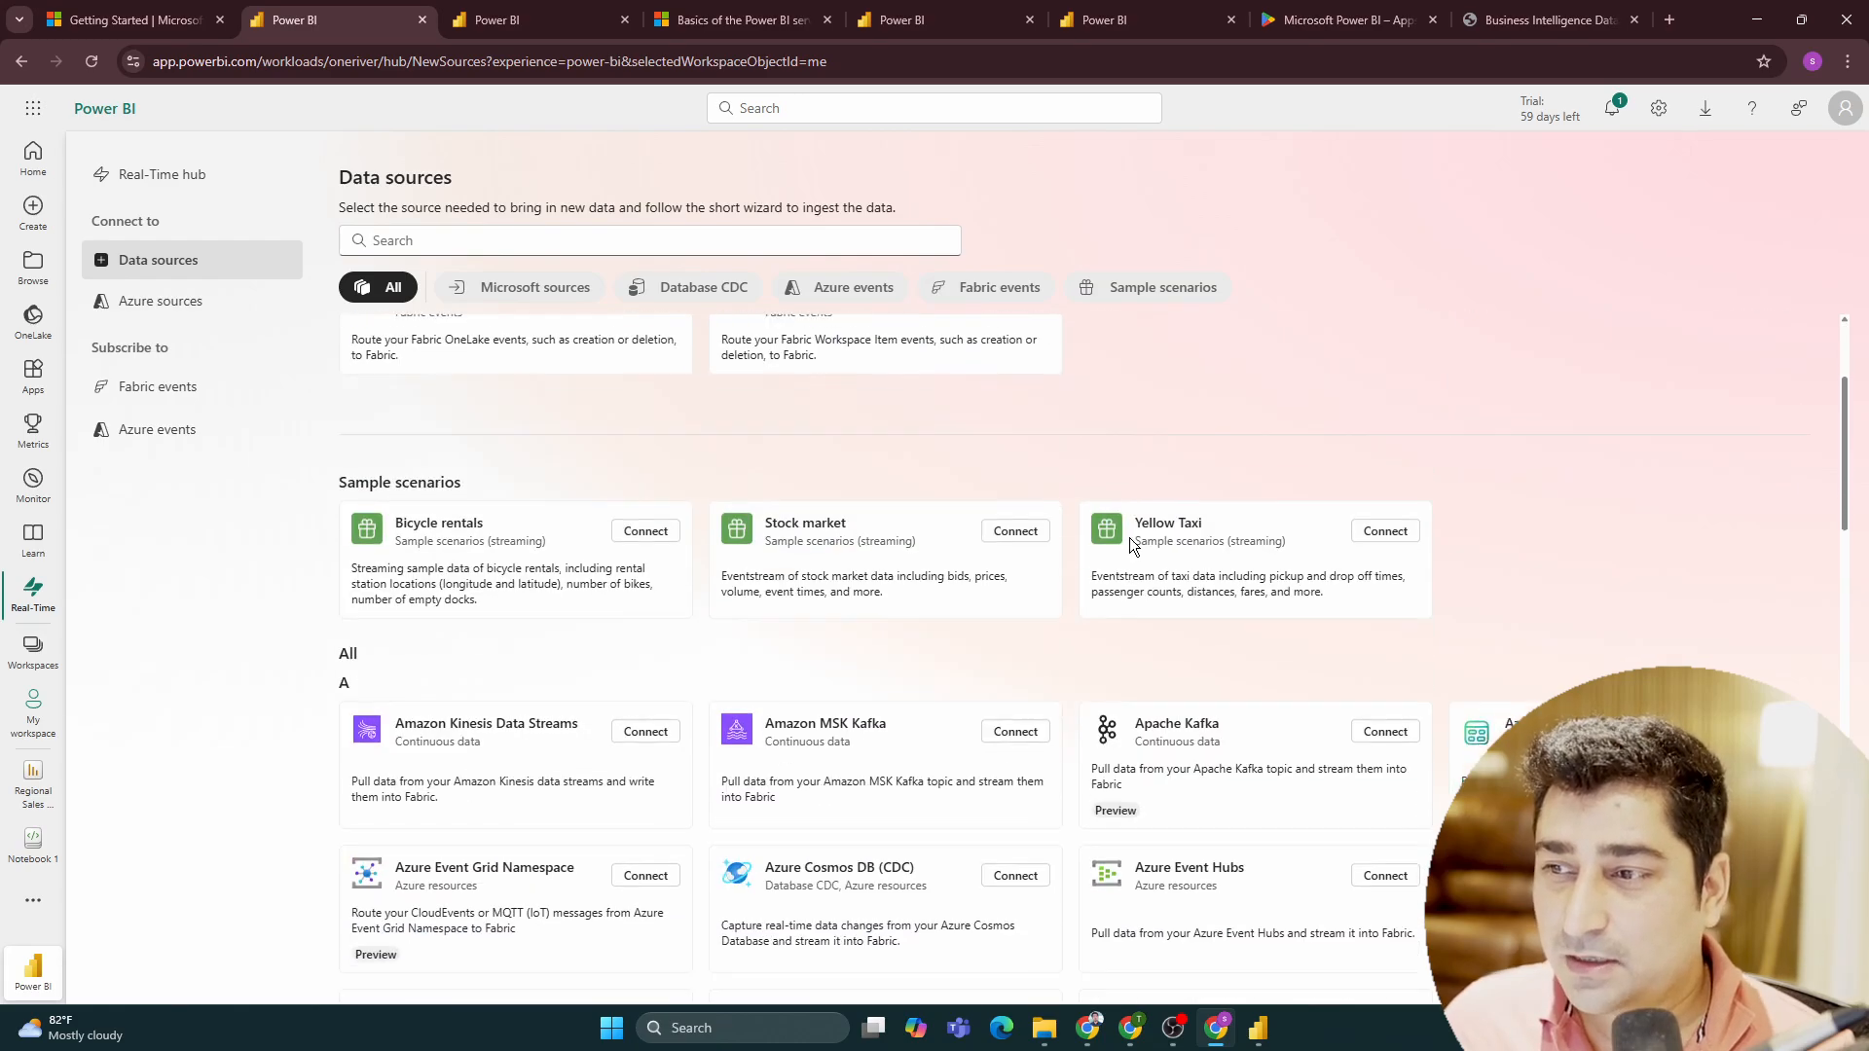
scroll(1107, 557, "up", 5)
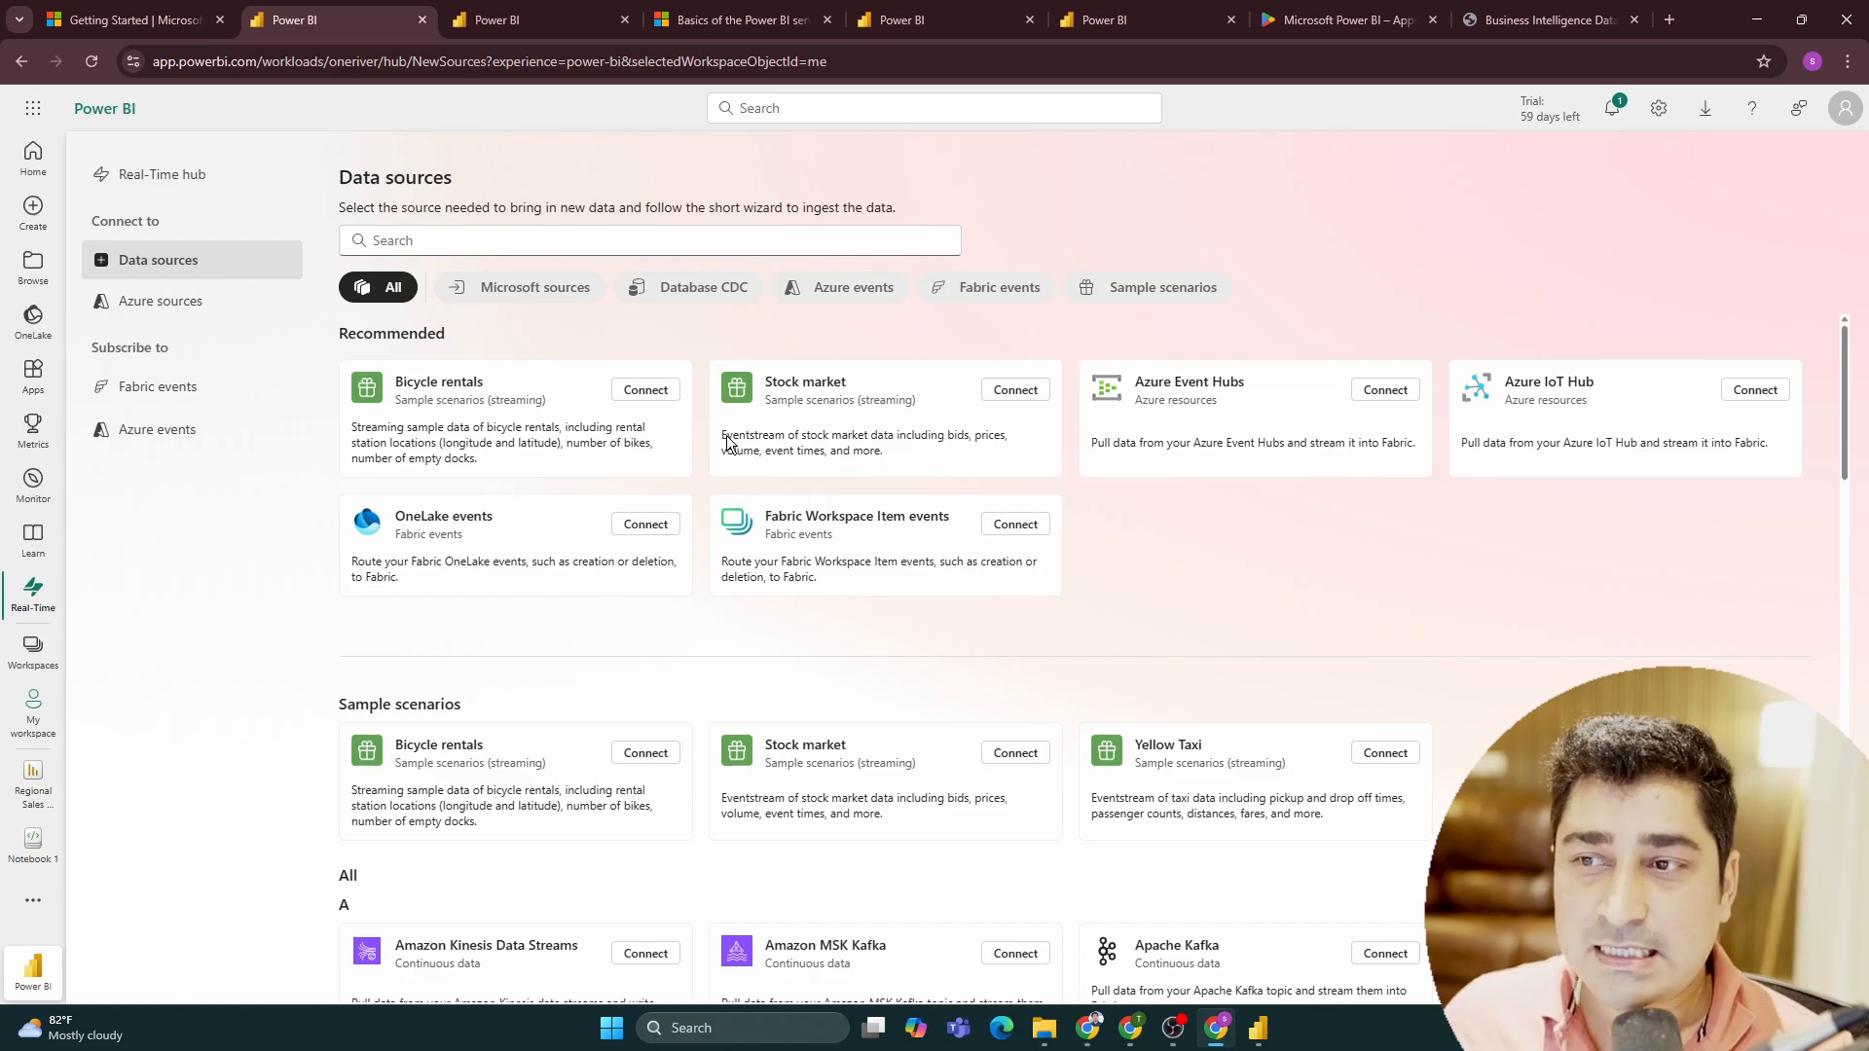
scroll(769, 453, "down", 3)
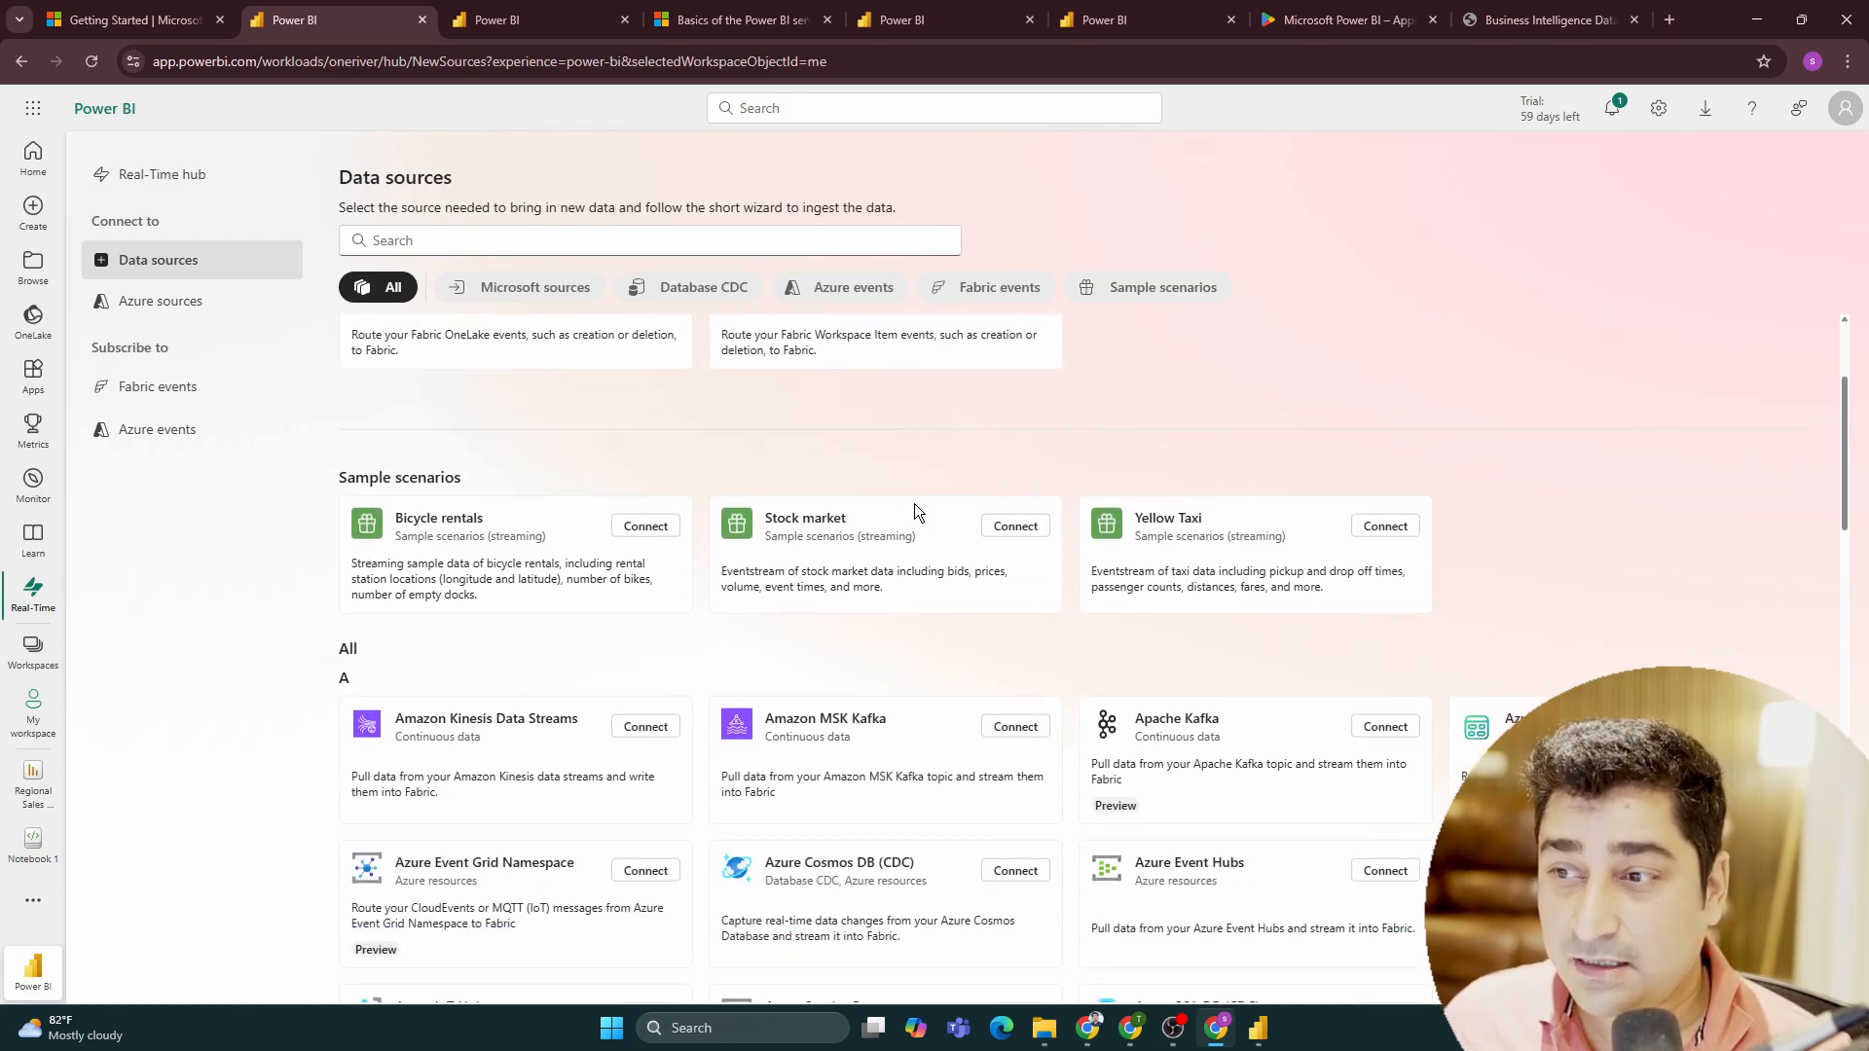
scroll(865, 487, "down", 20)
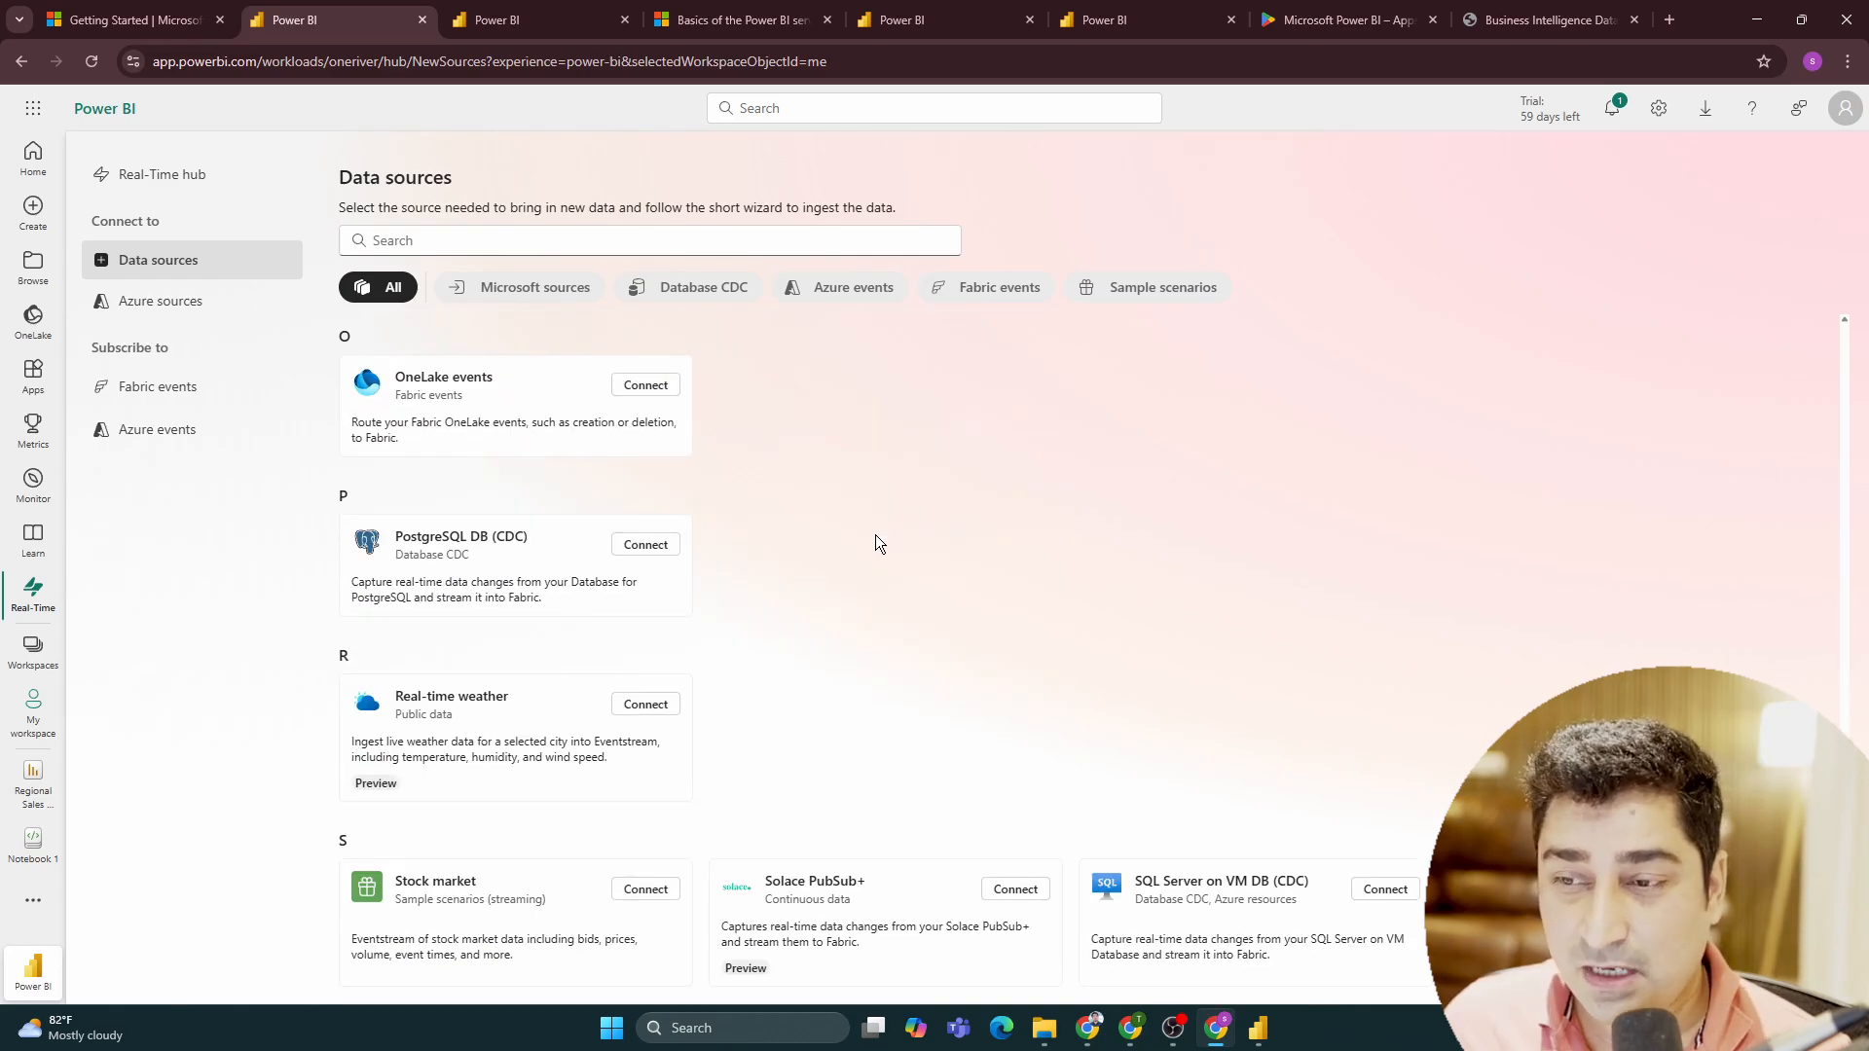
scroll(1055, 646, "up", 18)
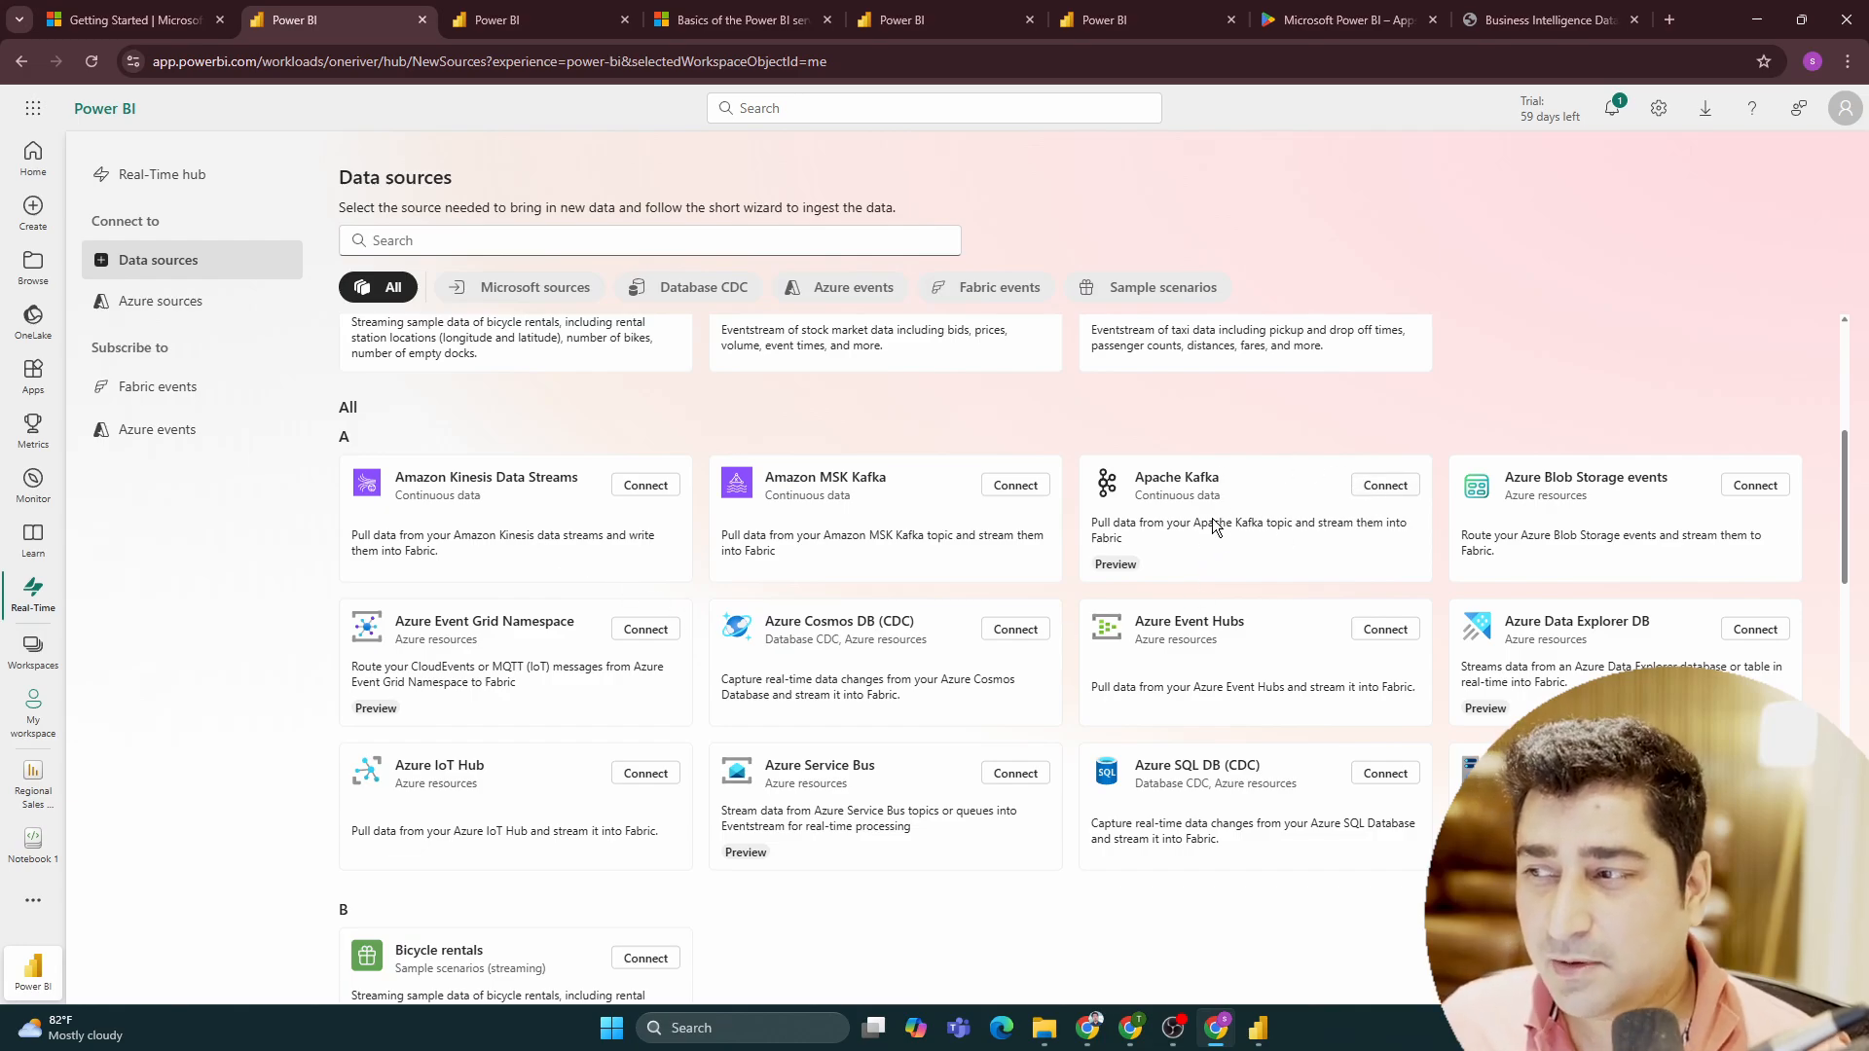
scroll(1241, 576, "up", 5)
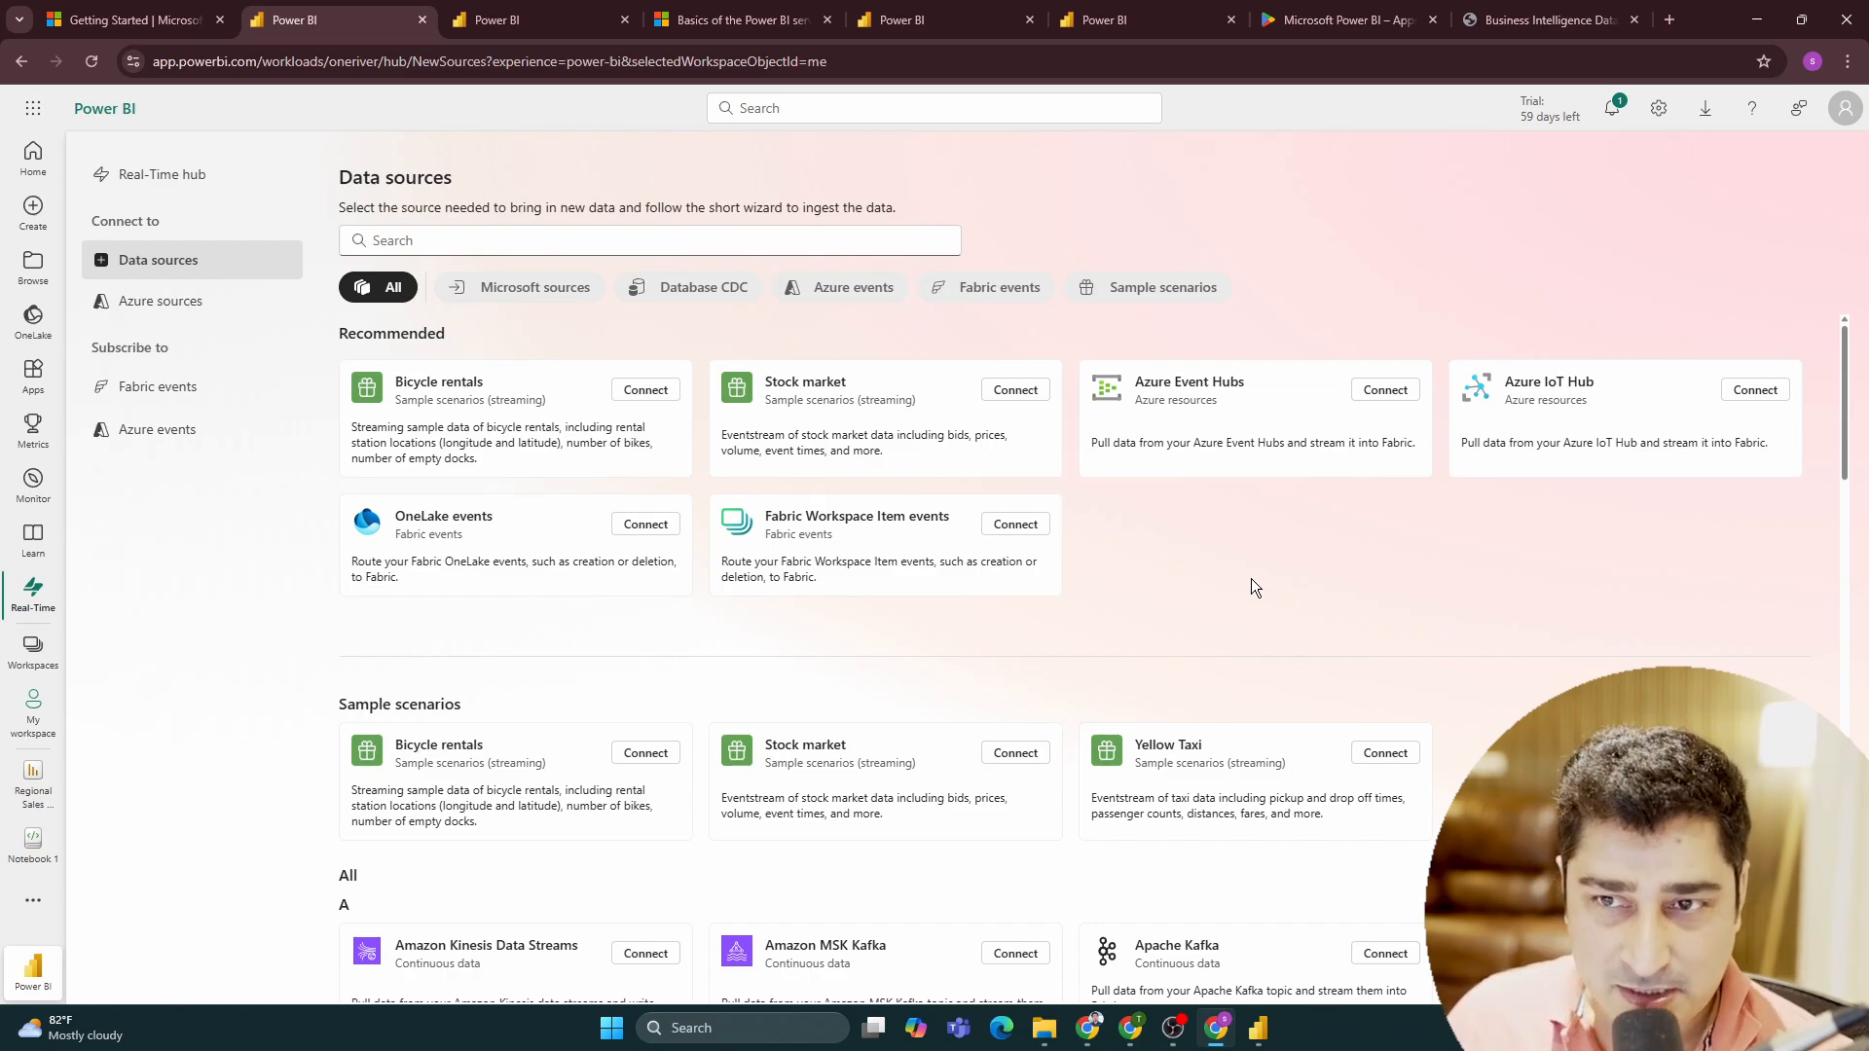
Read the description on the Apps page and view the activity list on the Monitor page
left_click(33, 377)
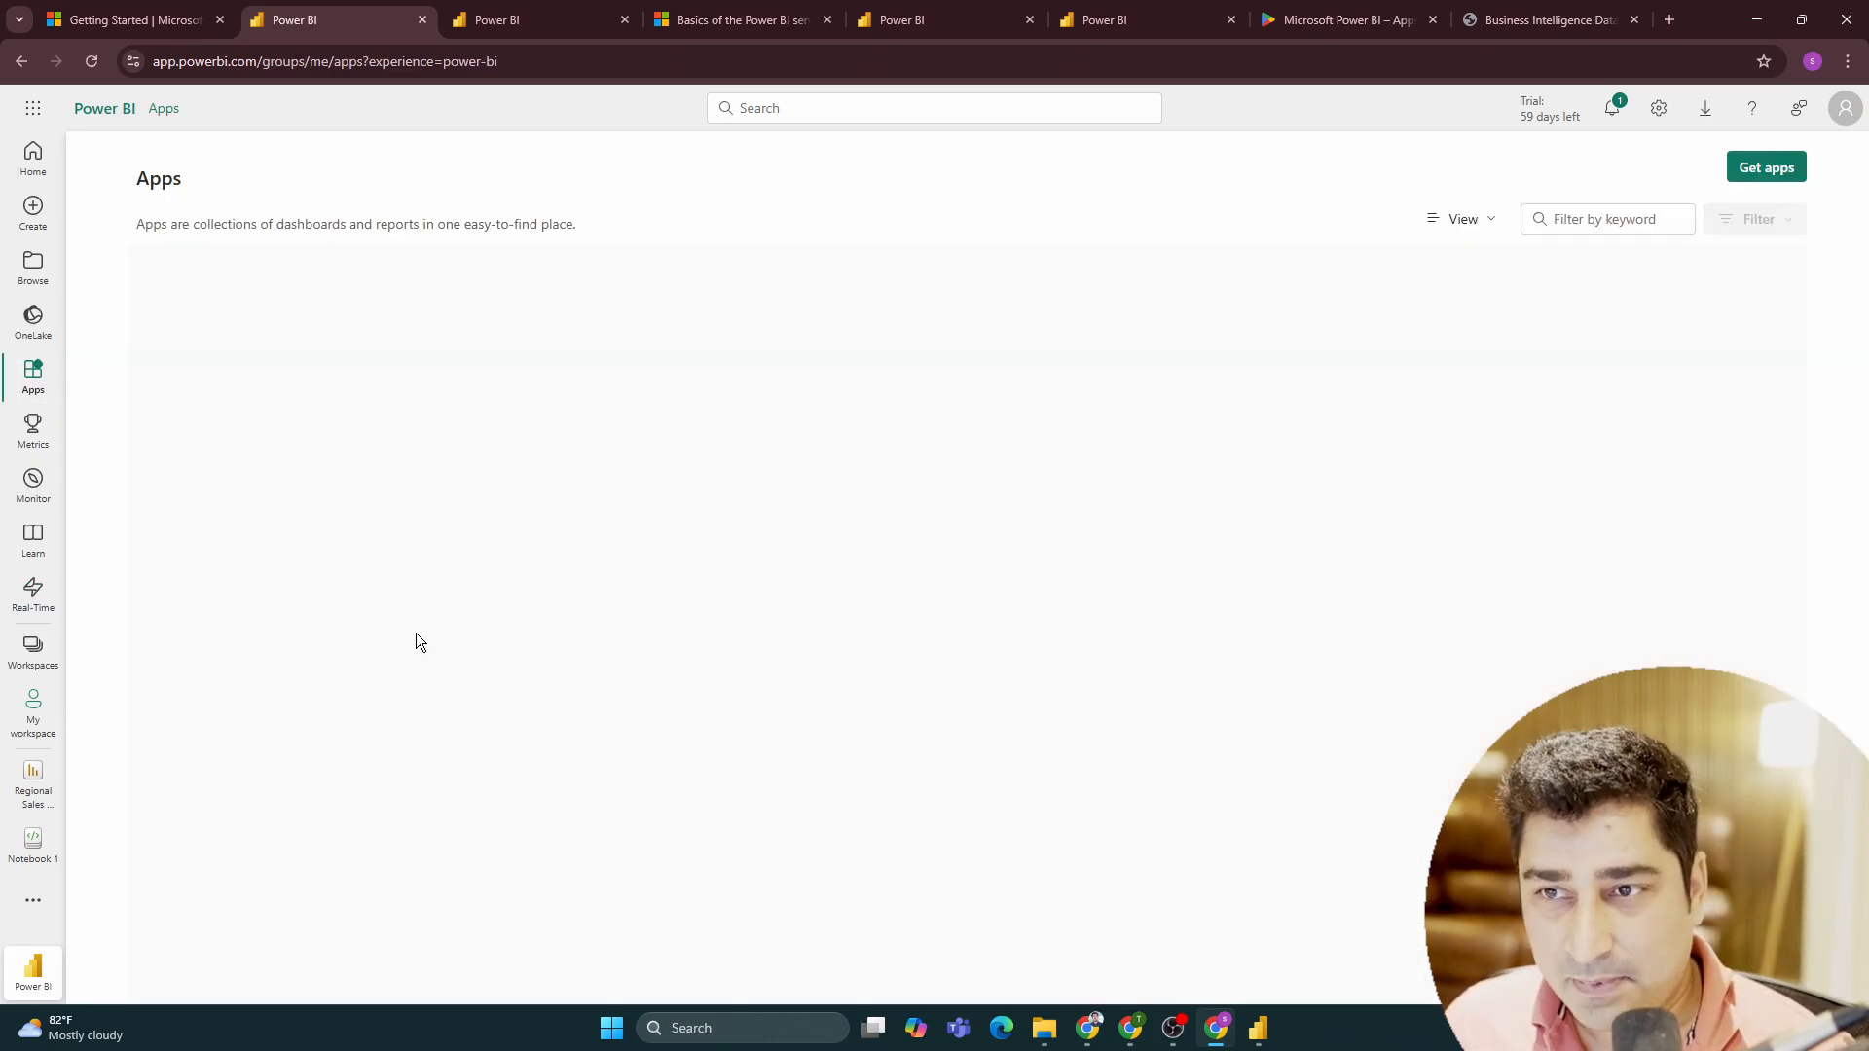
mouse_move(144, 235)
left_mouse_down()
mouse_move(628, 219)
mouse_move(156, 213)
left_mouse_up()
left_click(628, 220)
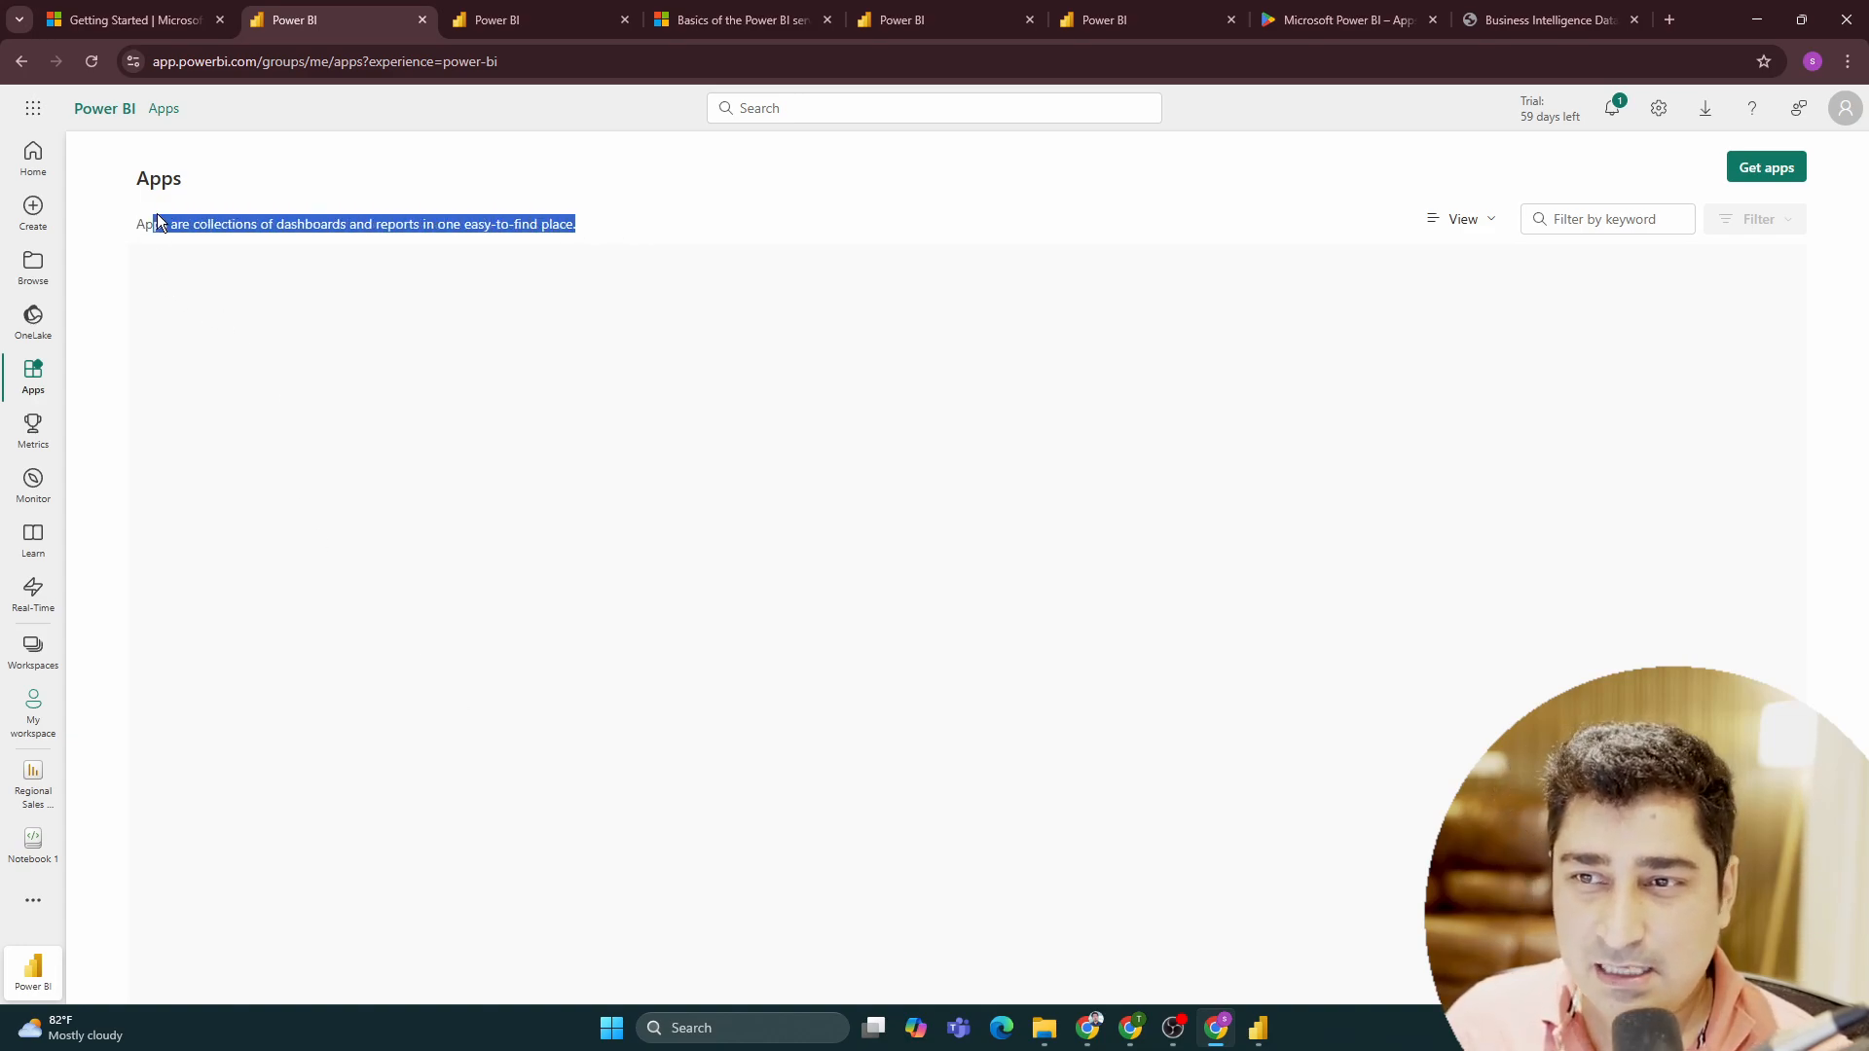
left_click(144, 217)
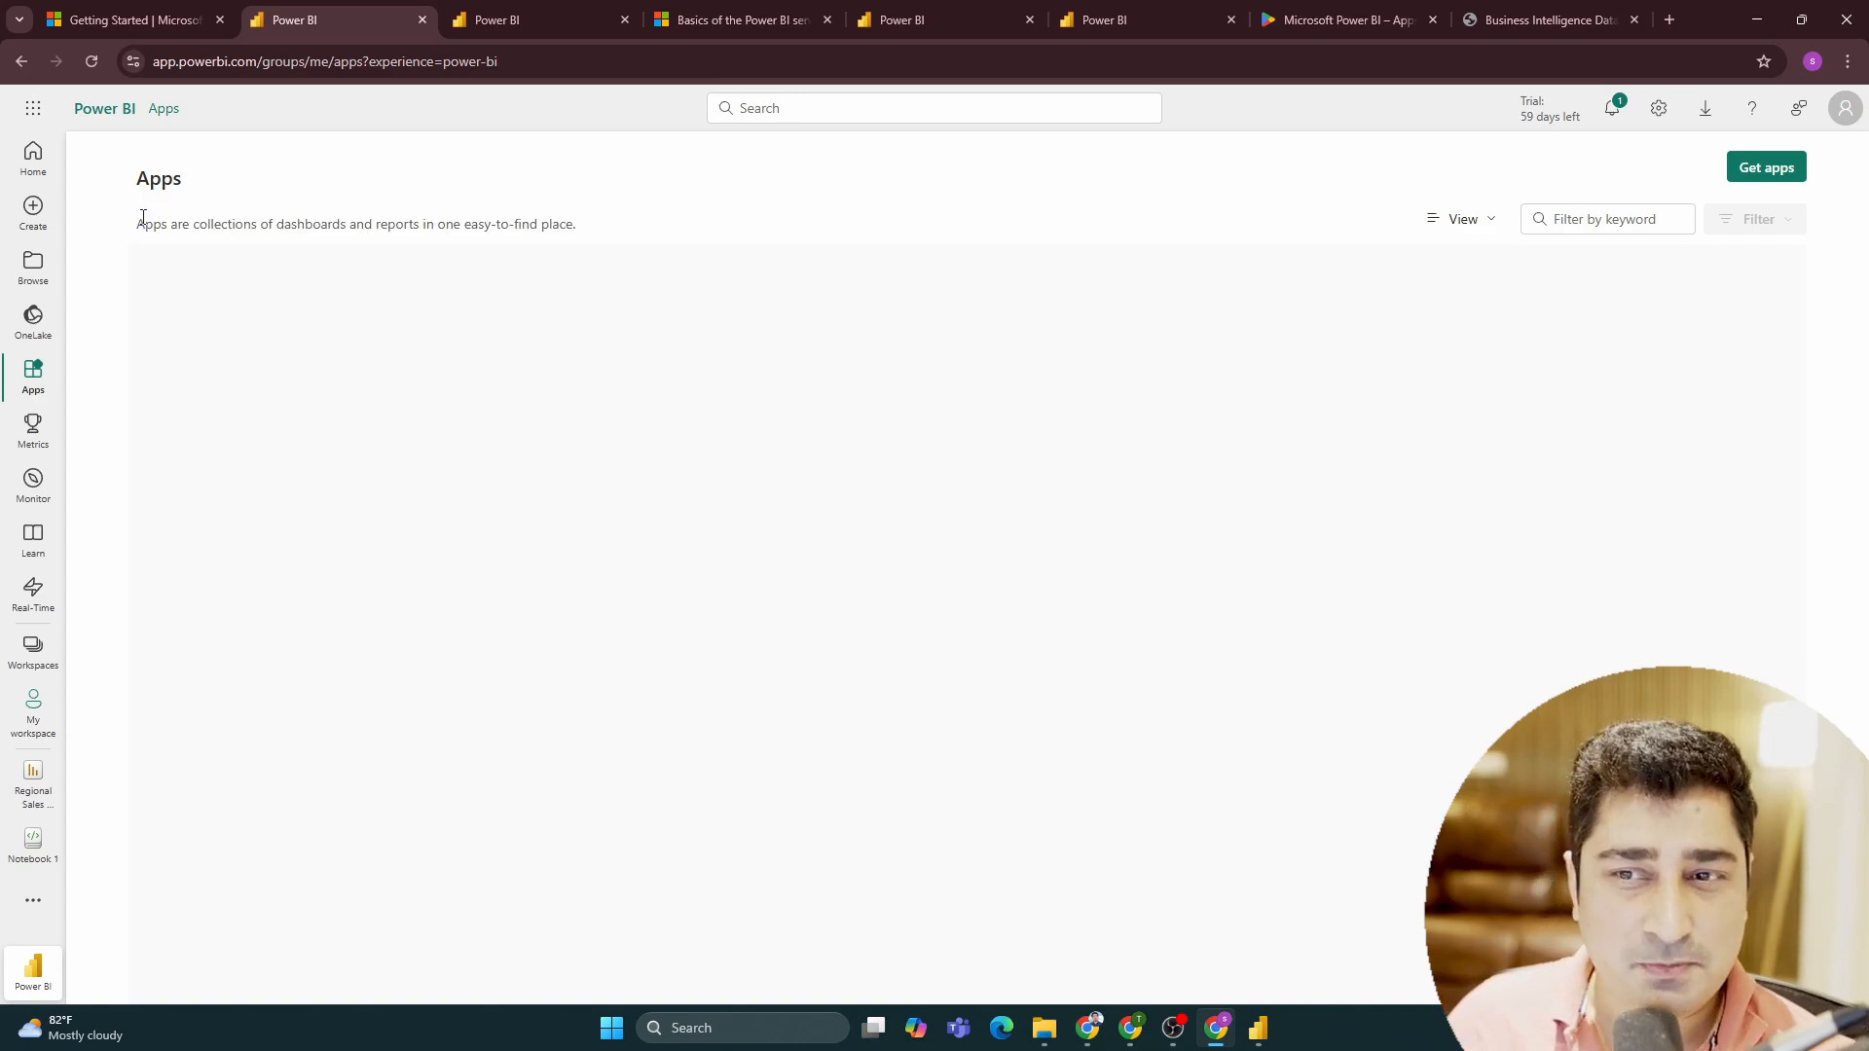
left_click(34, 483)
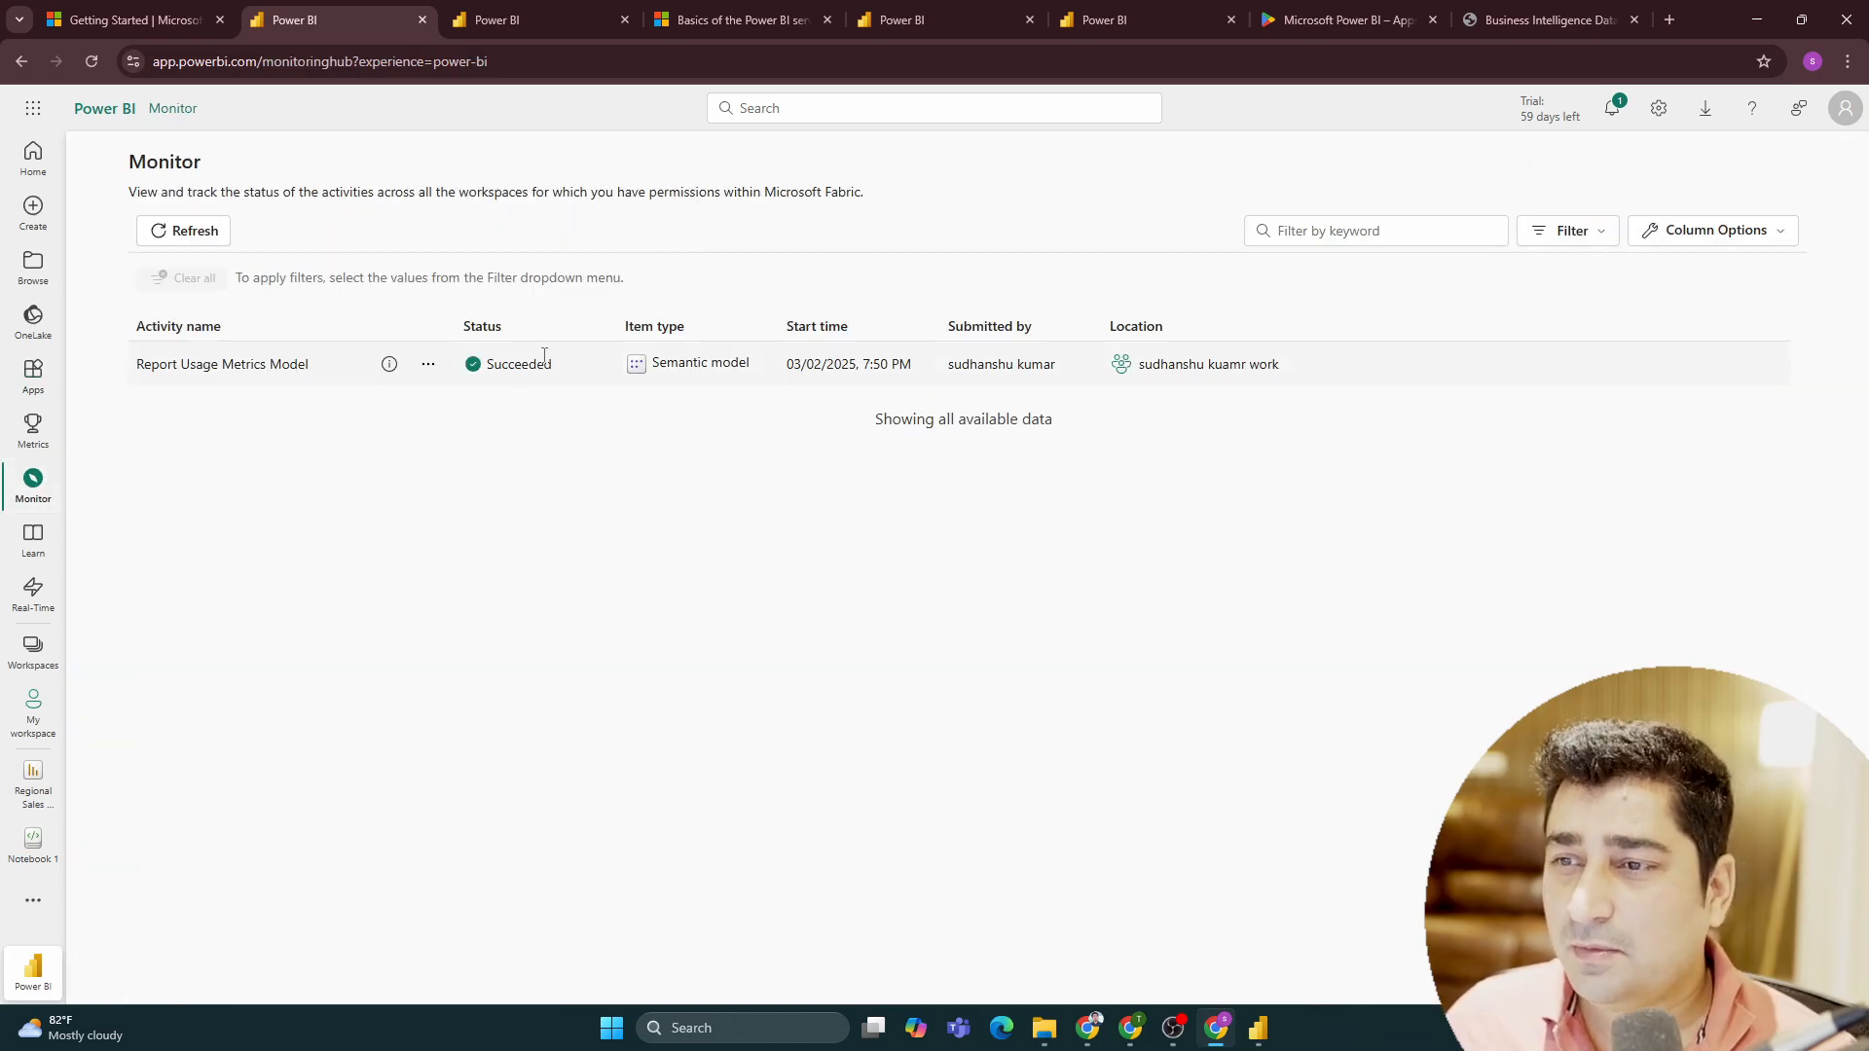
Return to the Home page and view the Microsoft 365 app launcher, closing it again
left_click(33, 156)
left_click(33, 105)
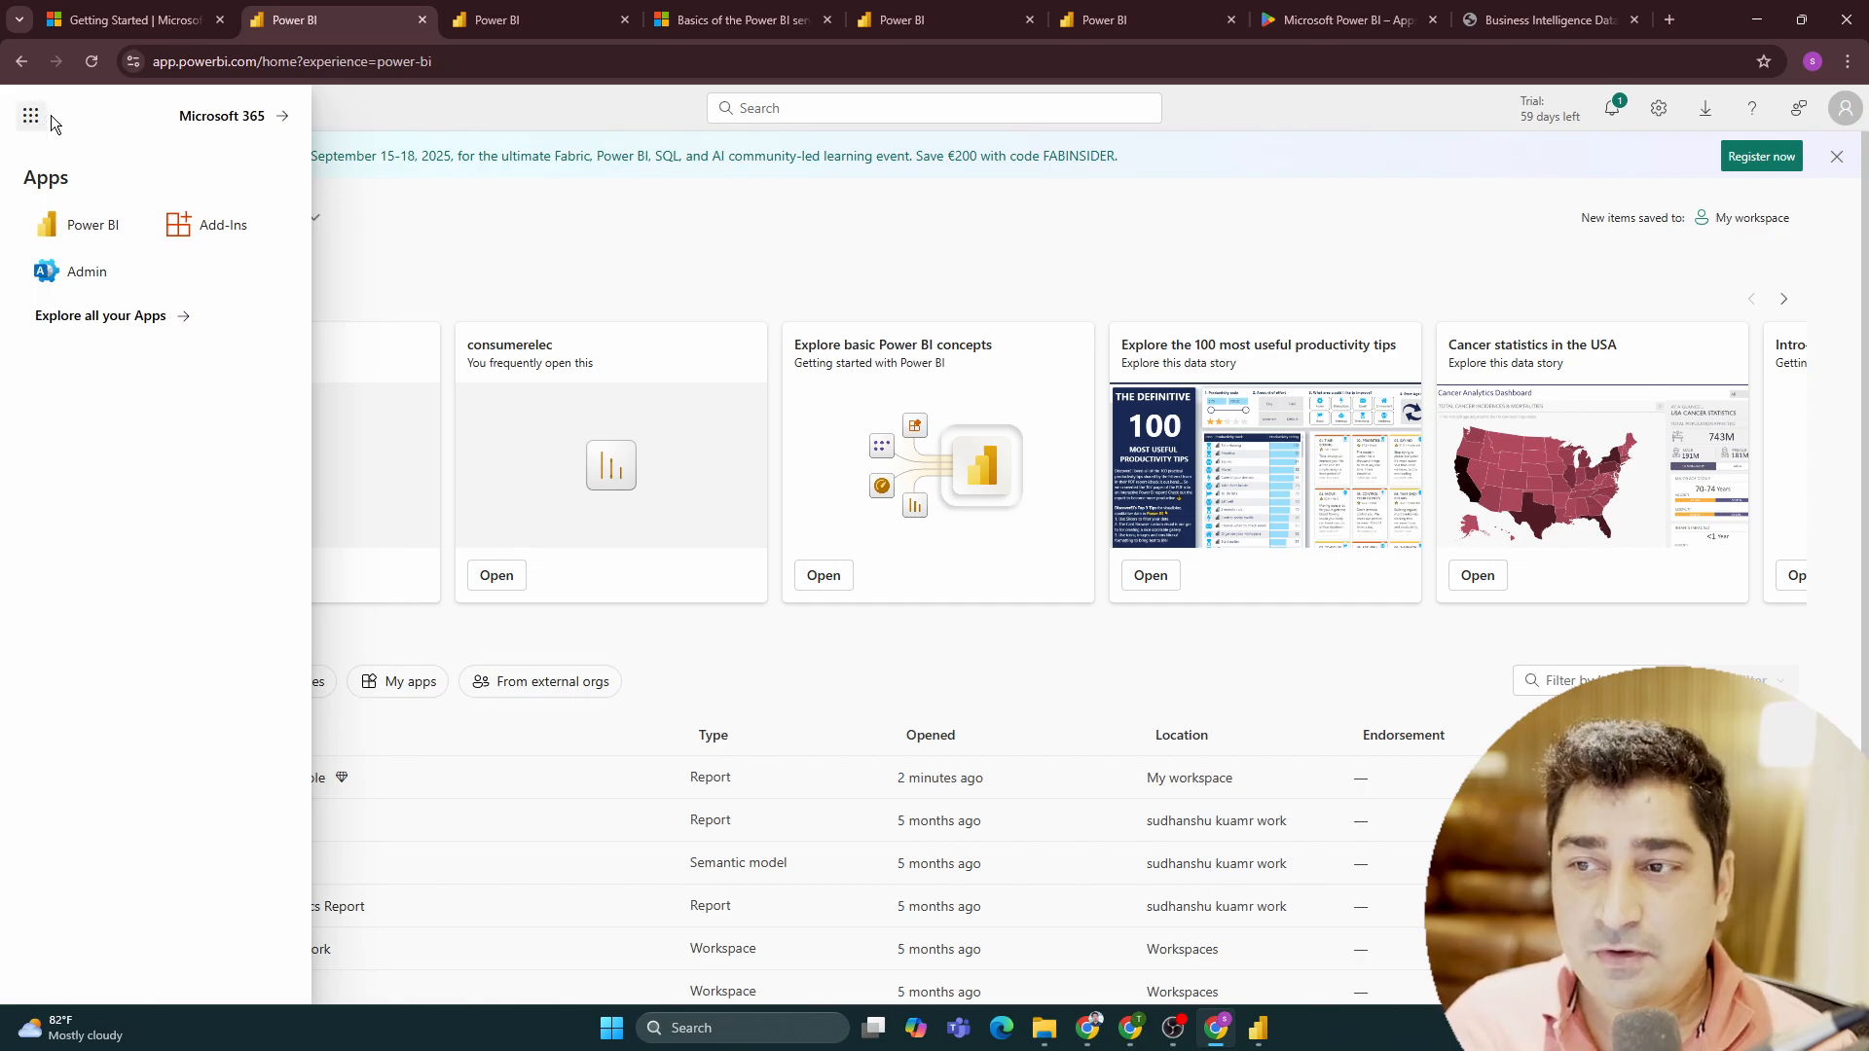
left_click(493, 205)
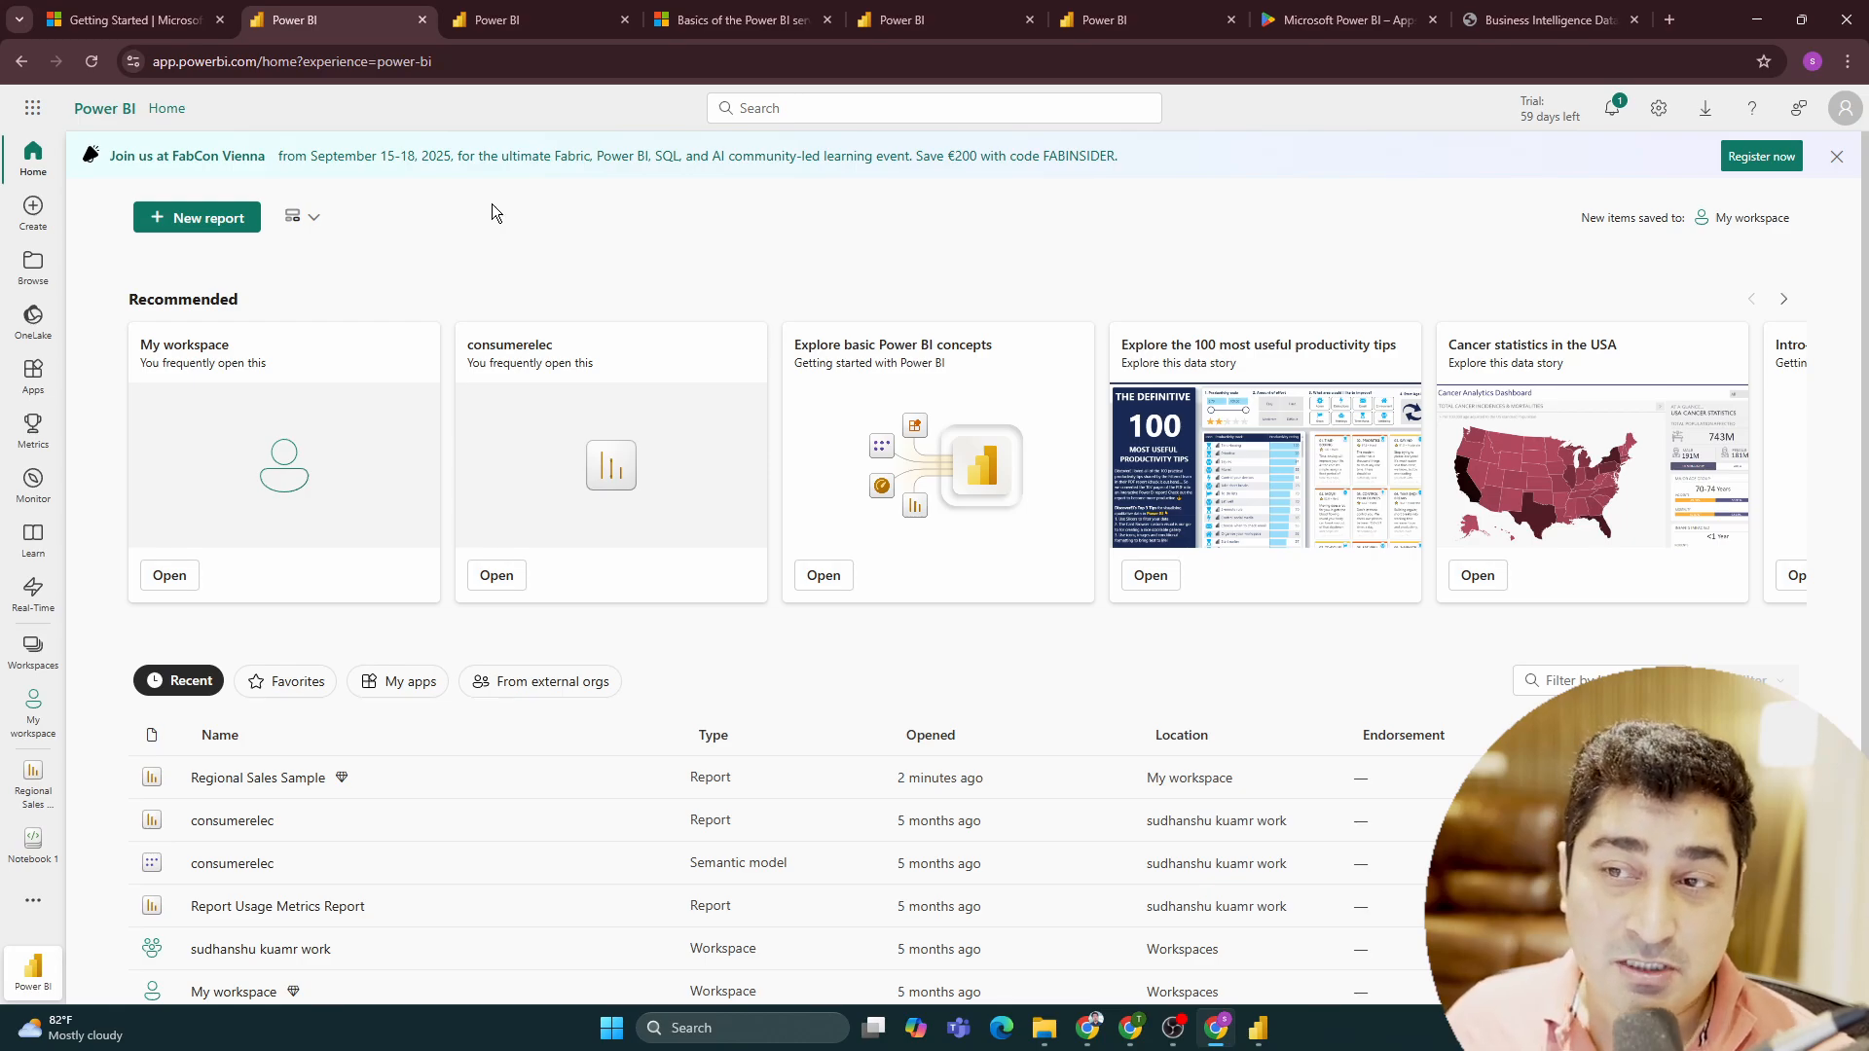
Review the account profile's license and trial details, and examine the service's Settings options
left_click(1844, 108)
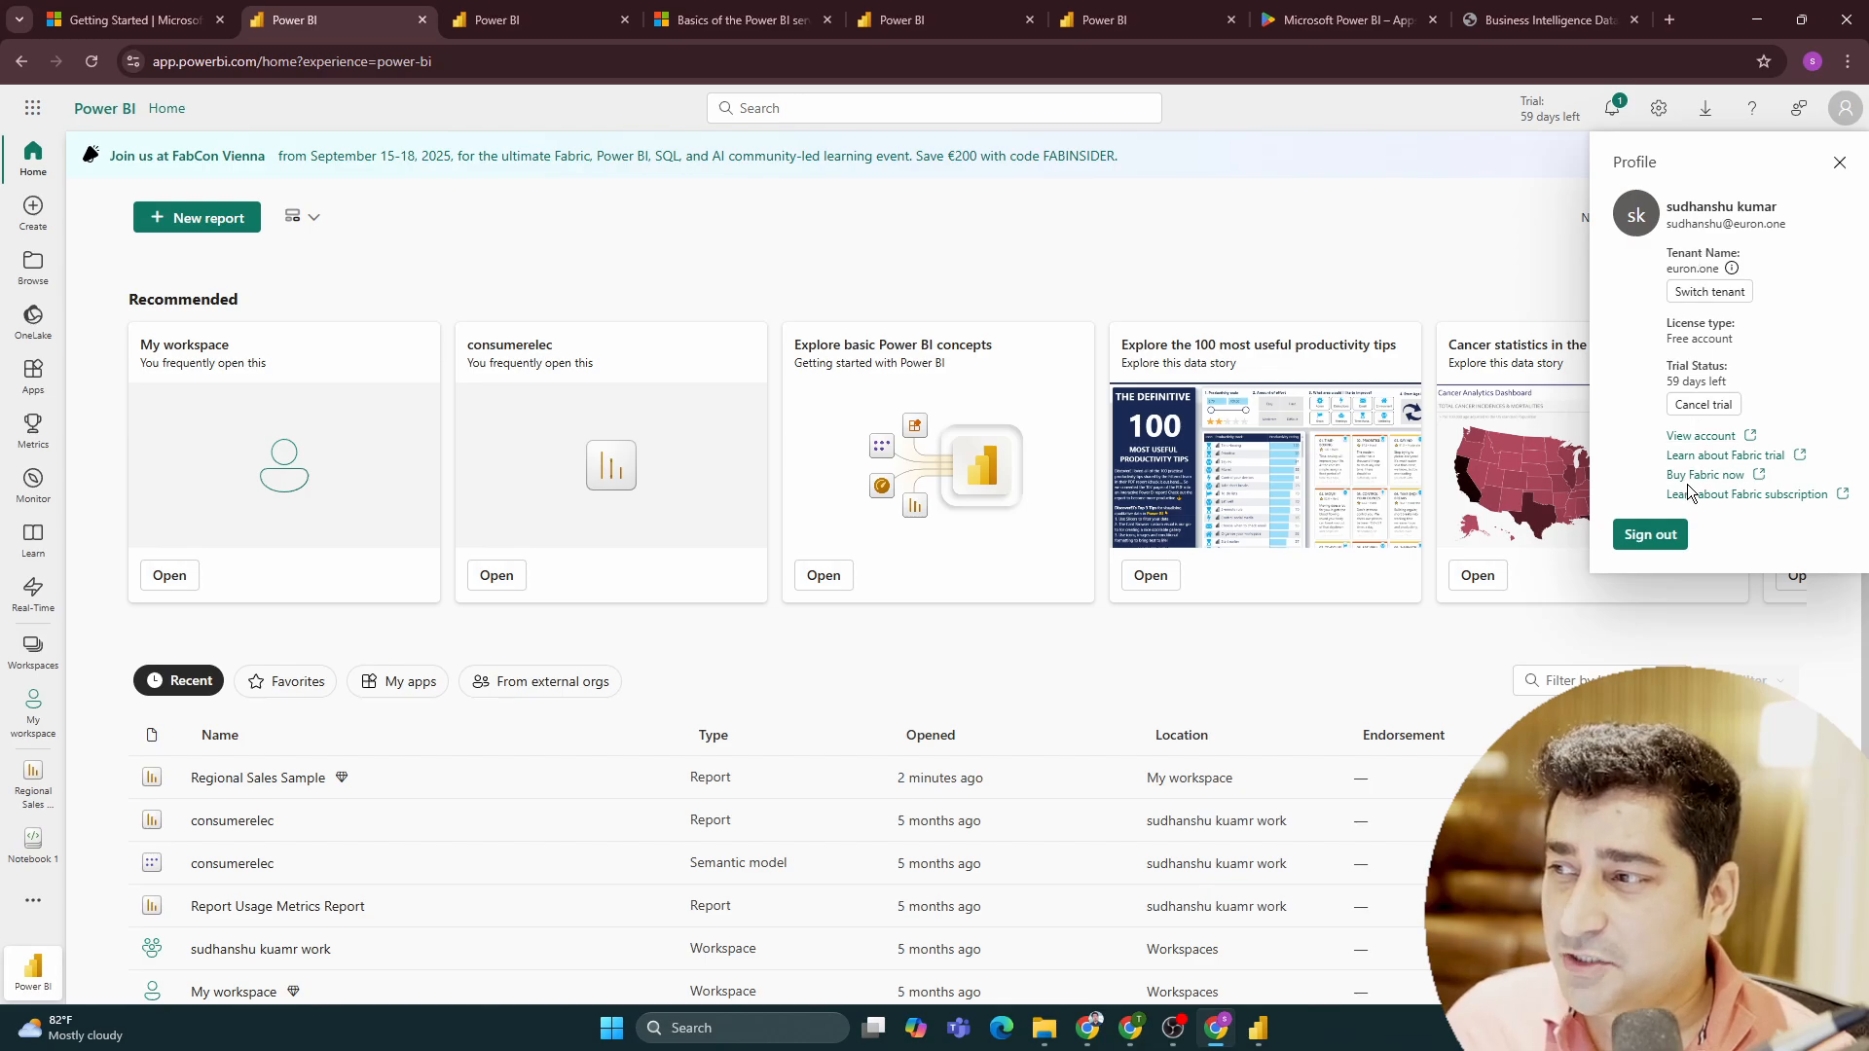
left_click(1388, 245)
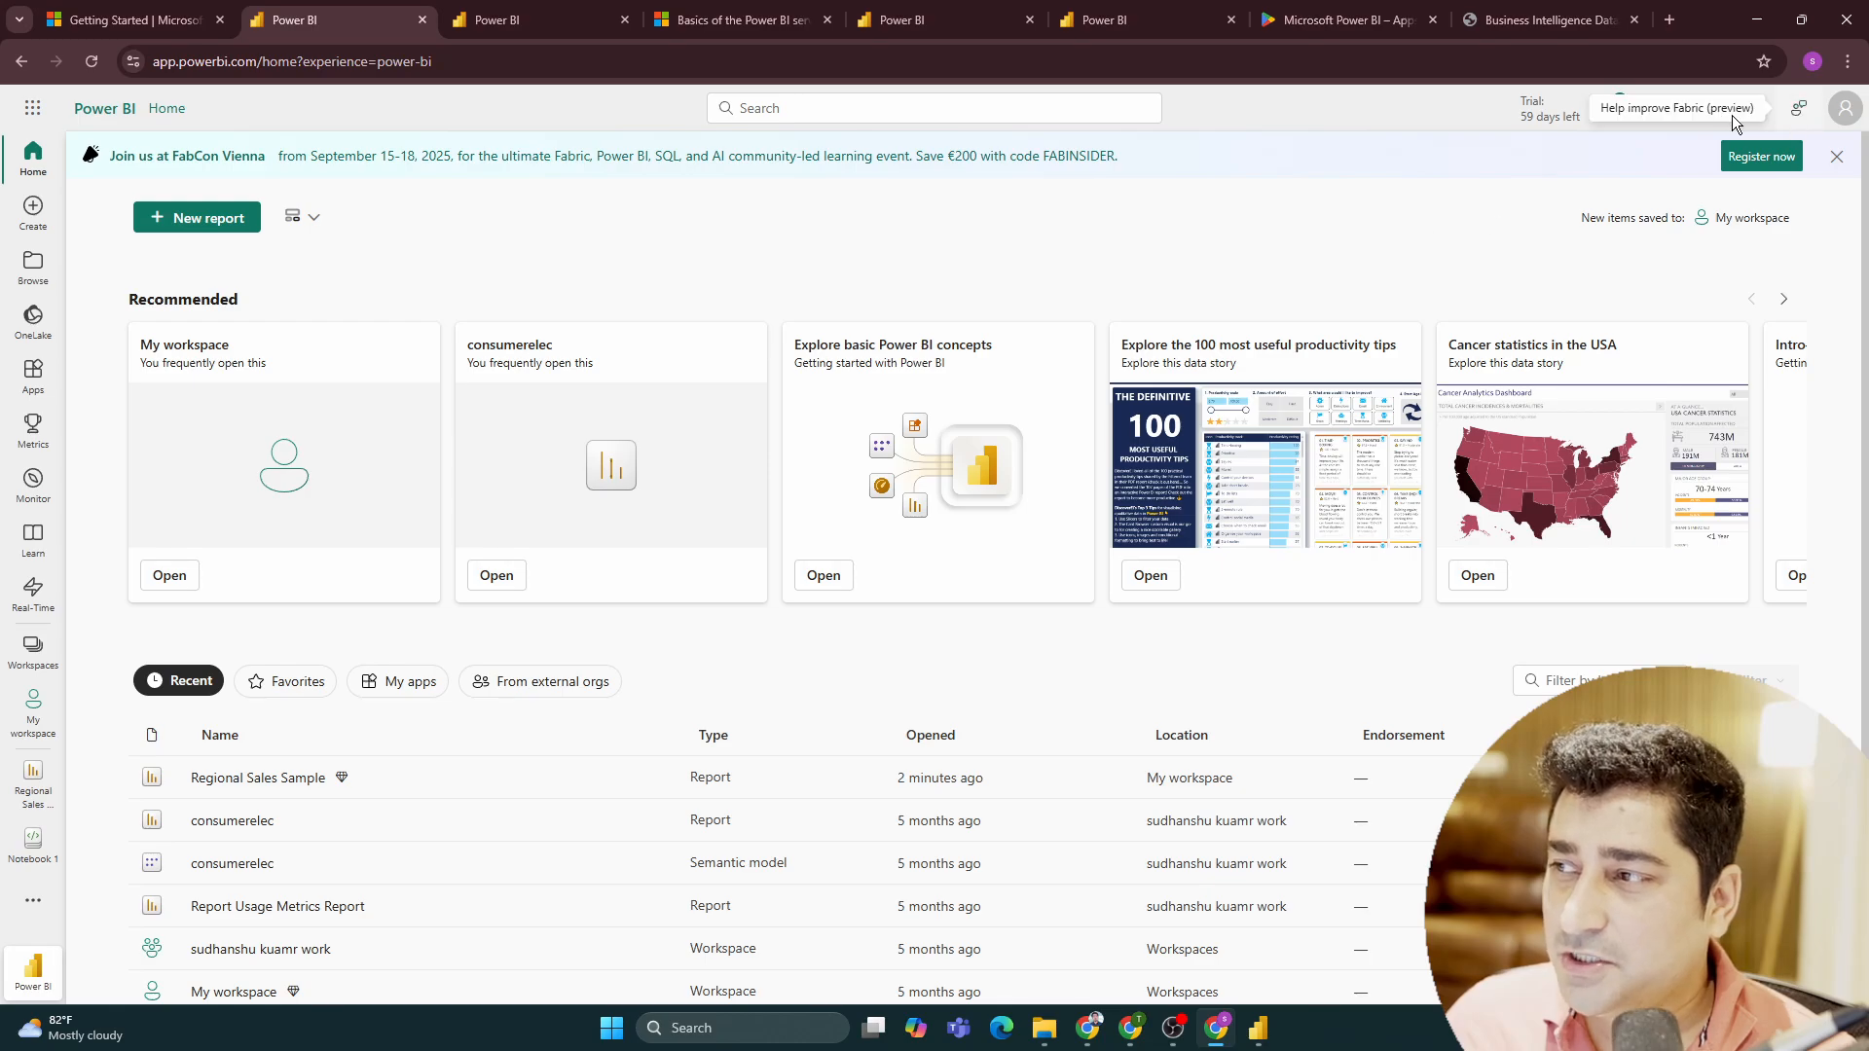
left_click(1658, 108)
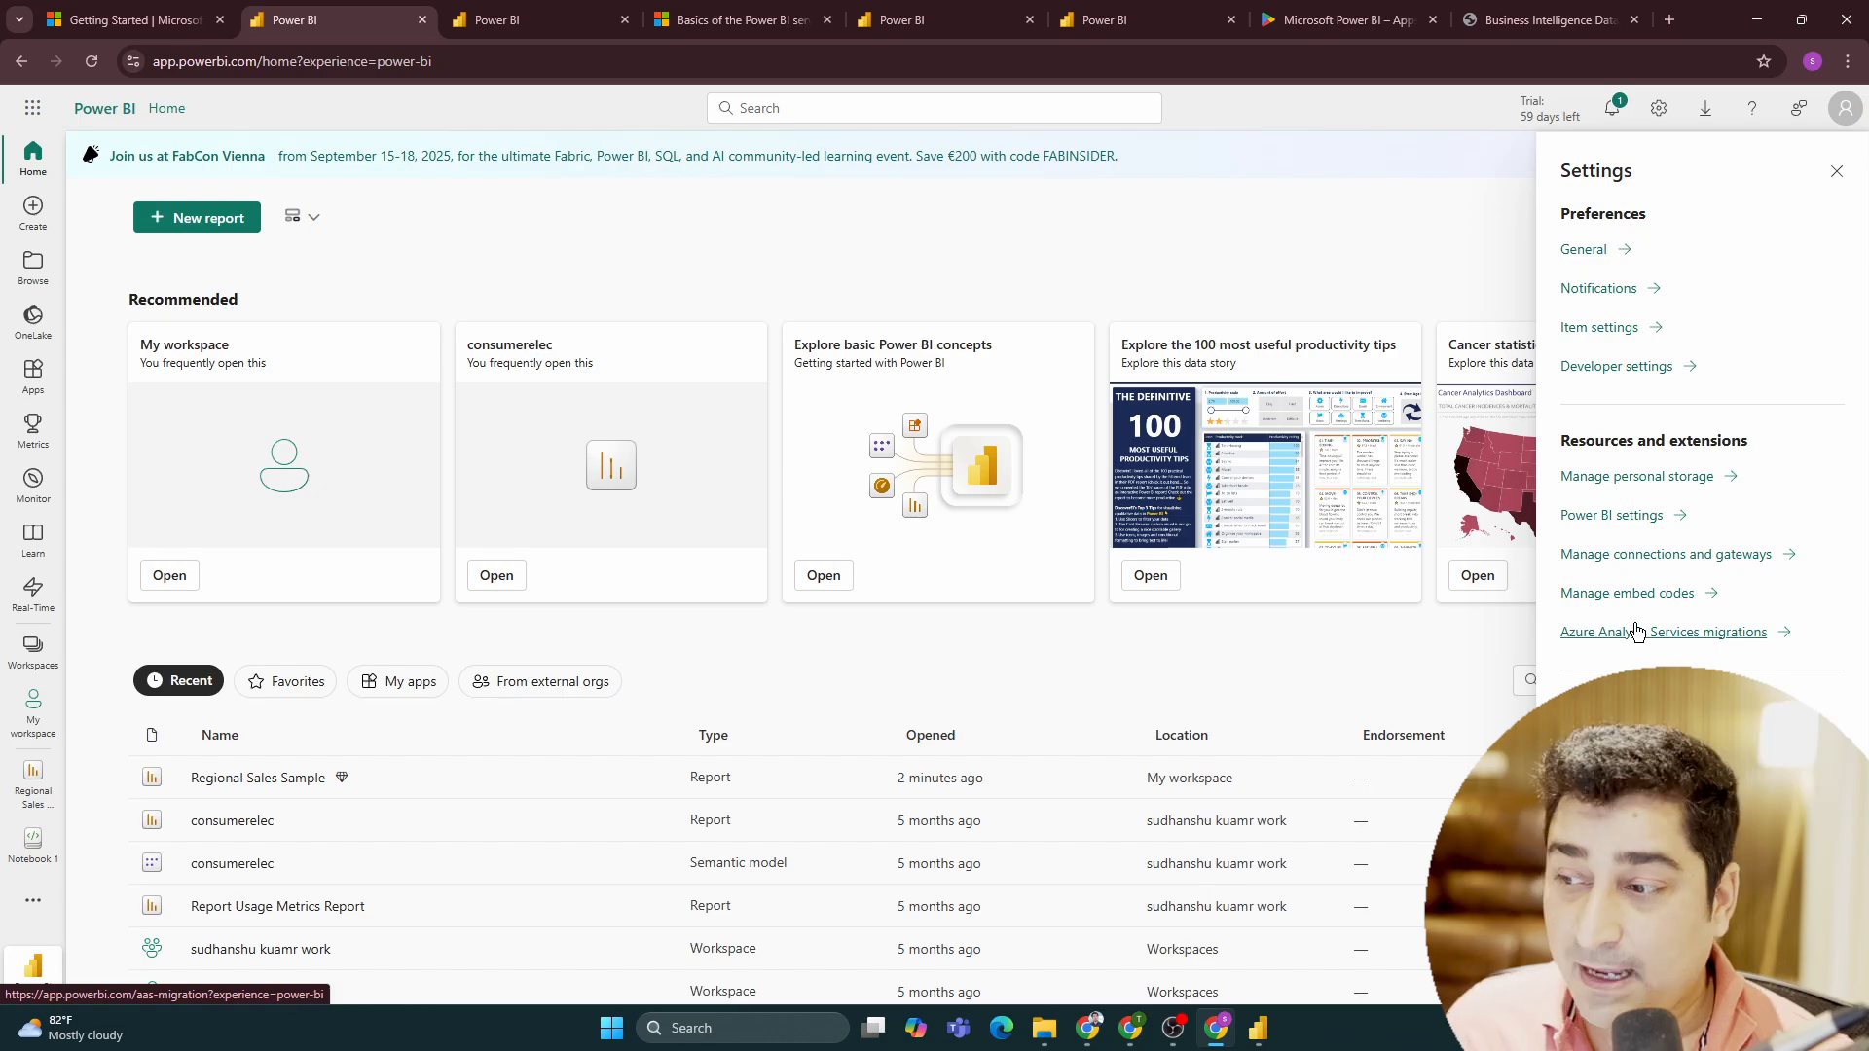
Switch to Power BI Desktop and start a blank report
left_click(1257, 1038)
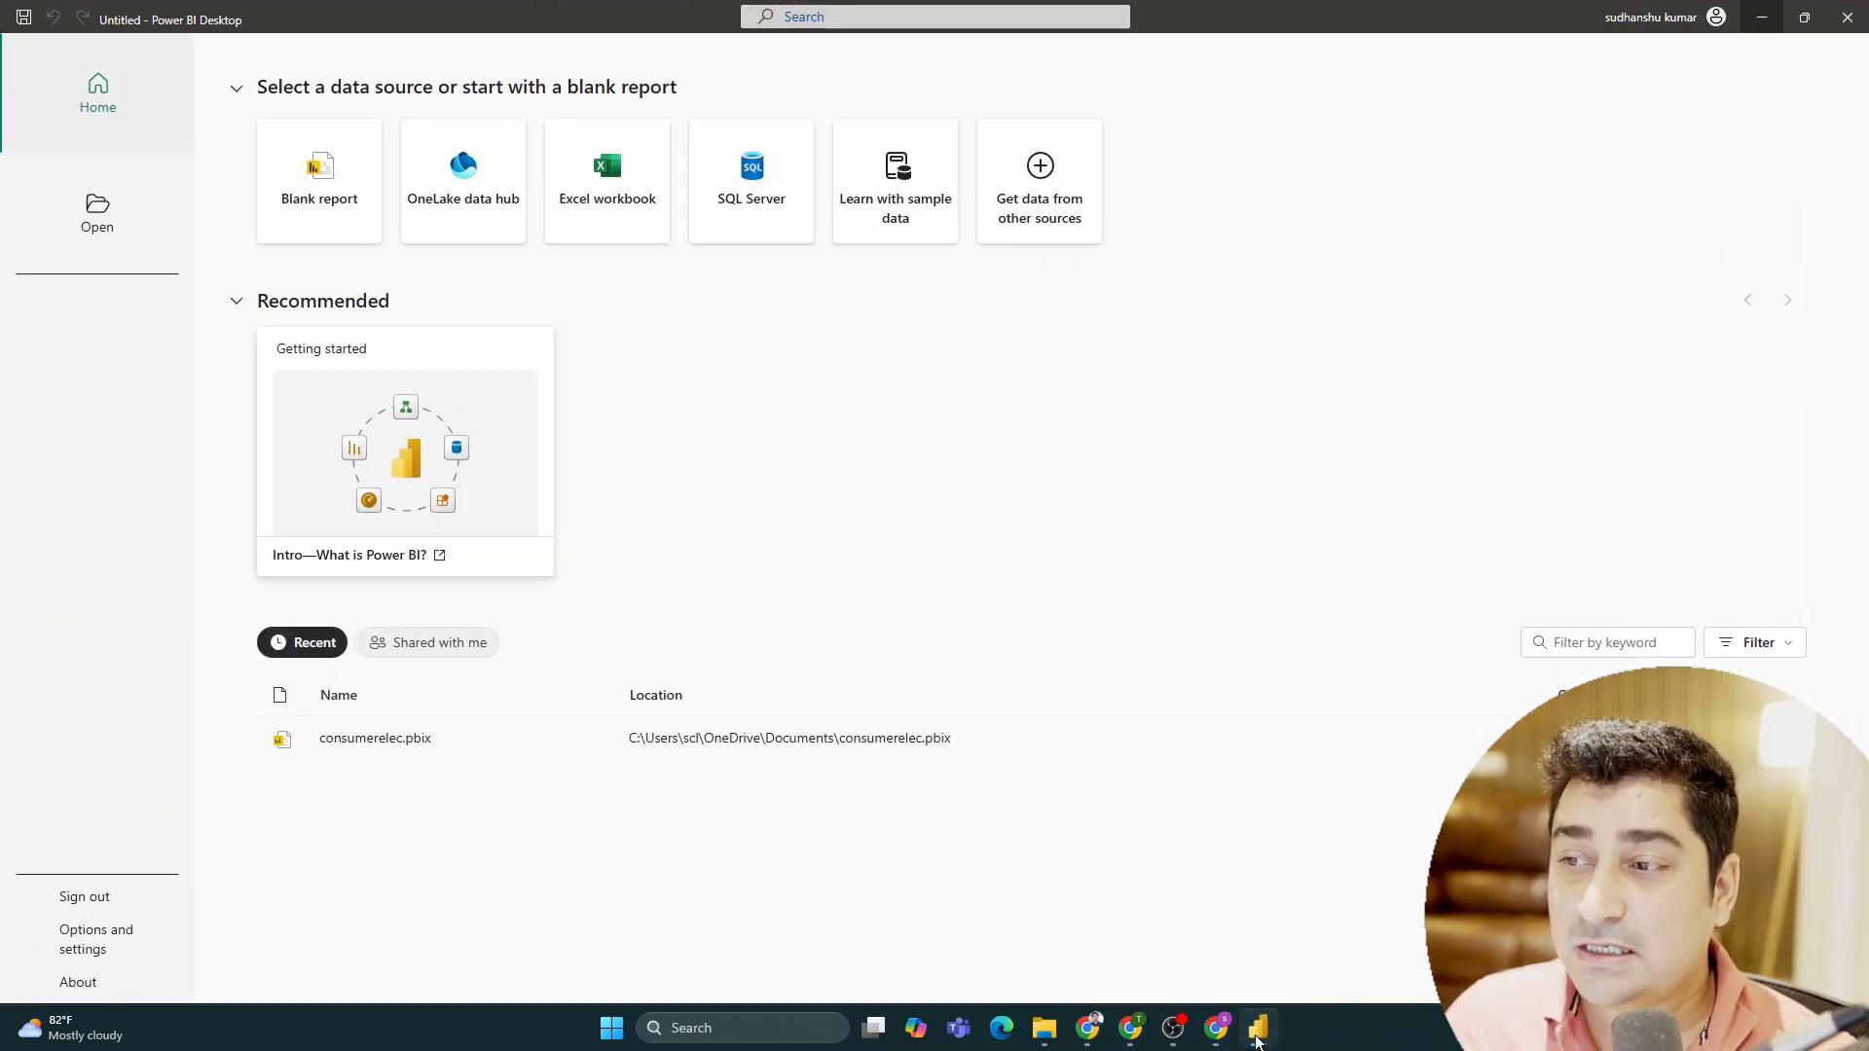
left_click(317, 197)
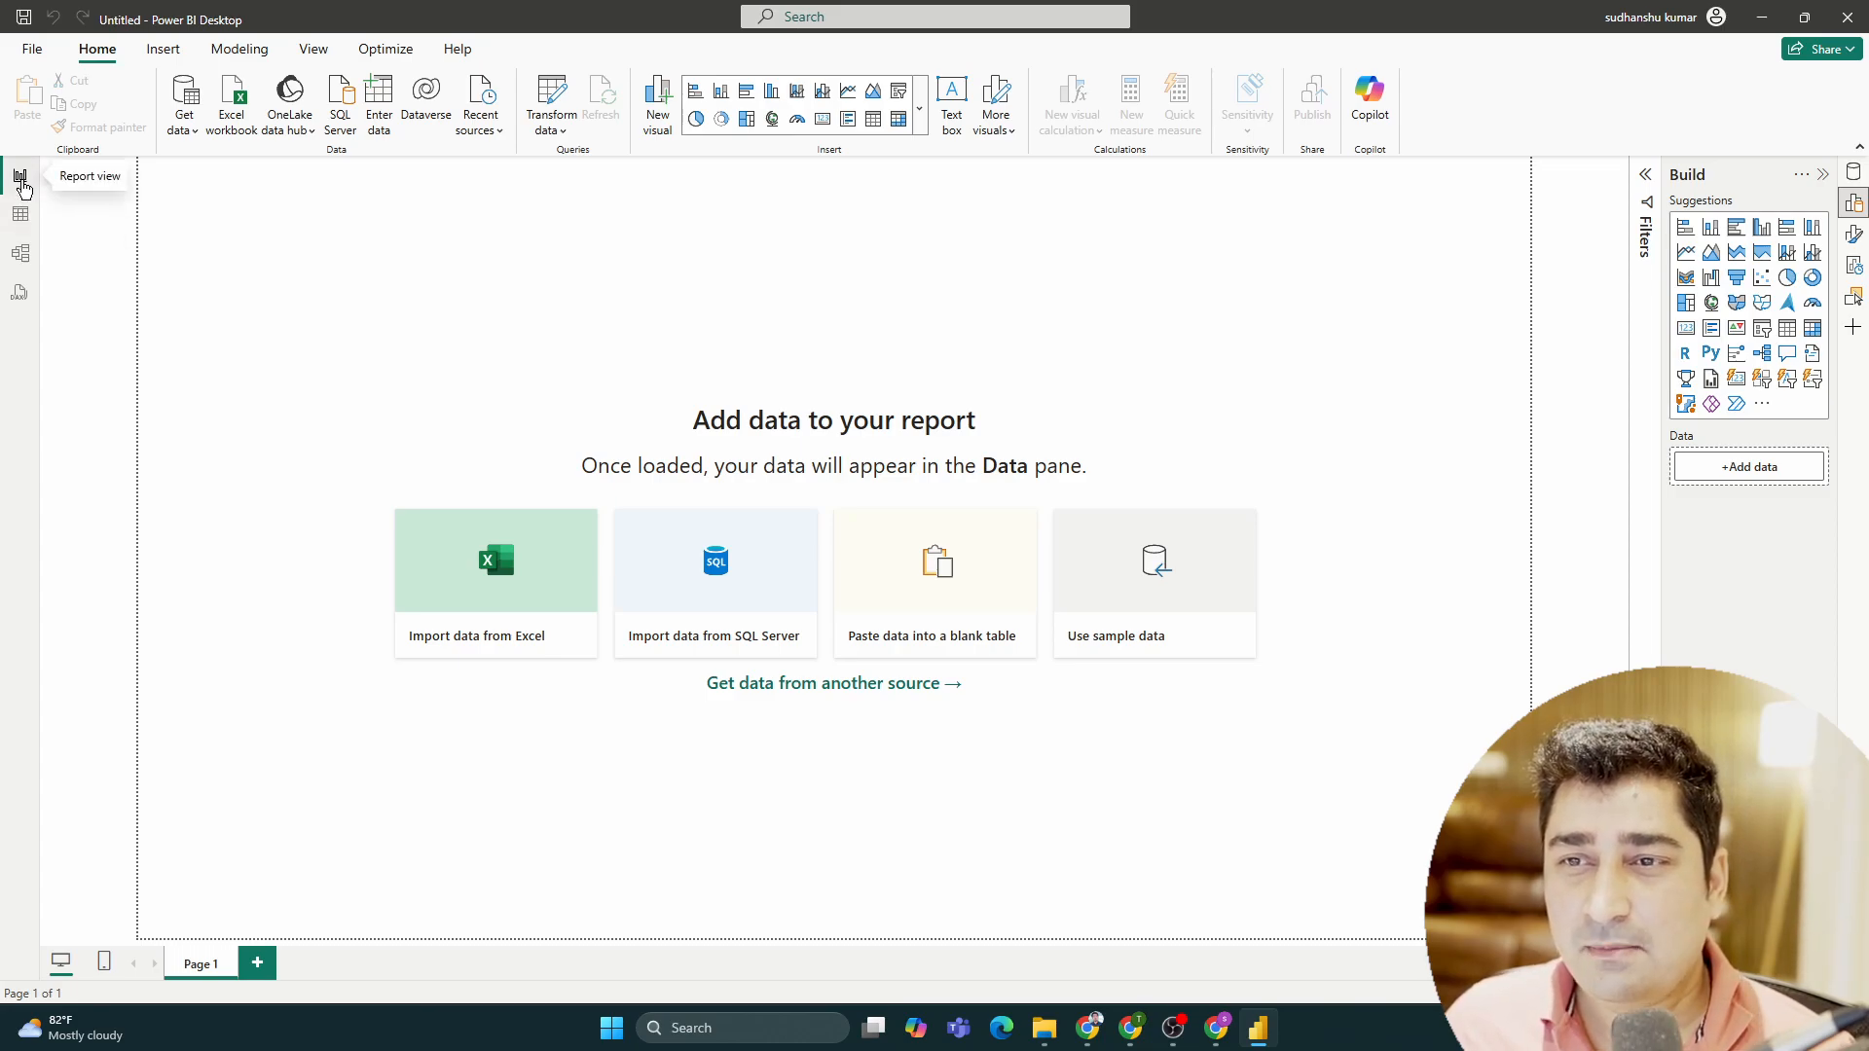
Look at the blank report's Model view and DAX query view, and return to Report view
left_click(20, 252)
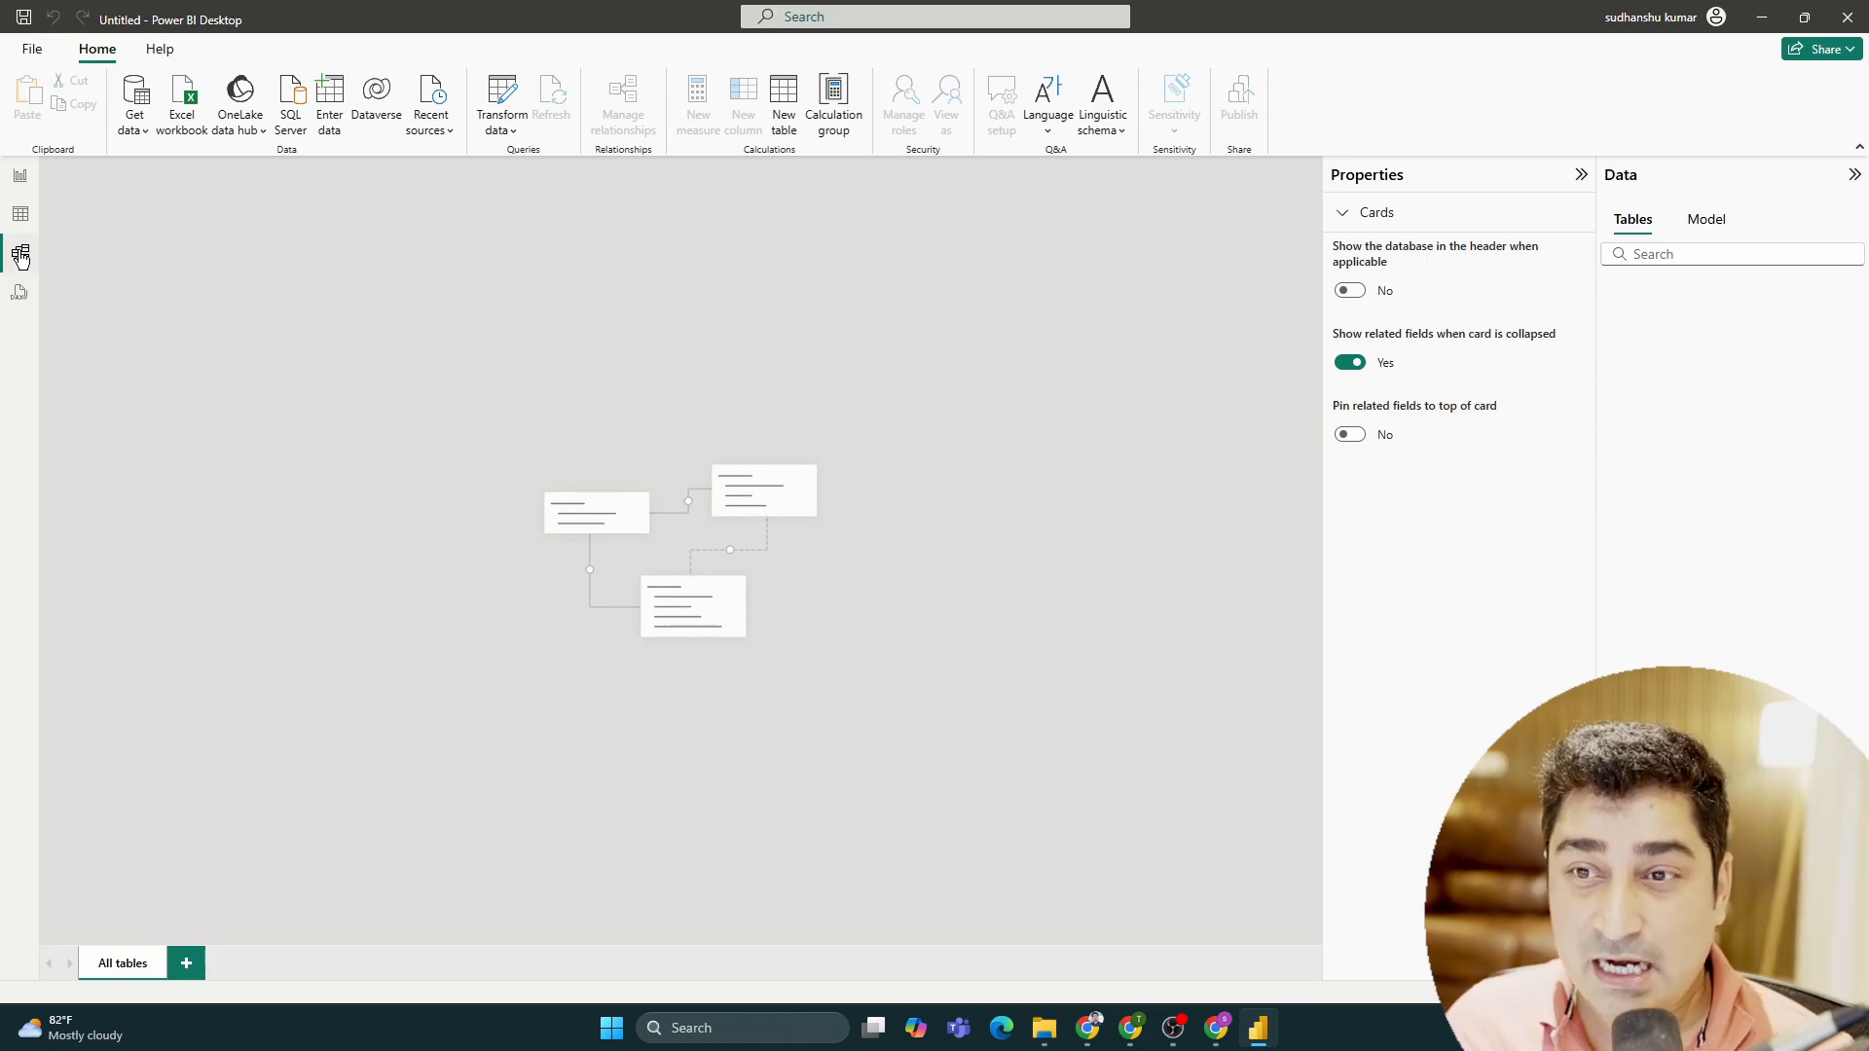
left_click(20, 293)
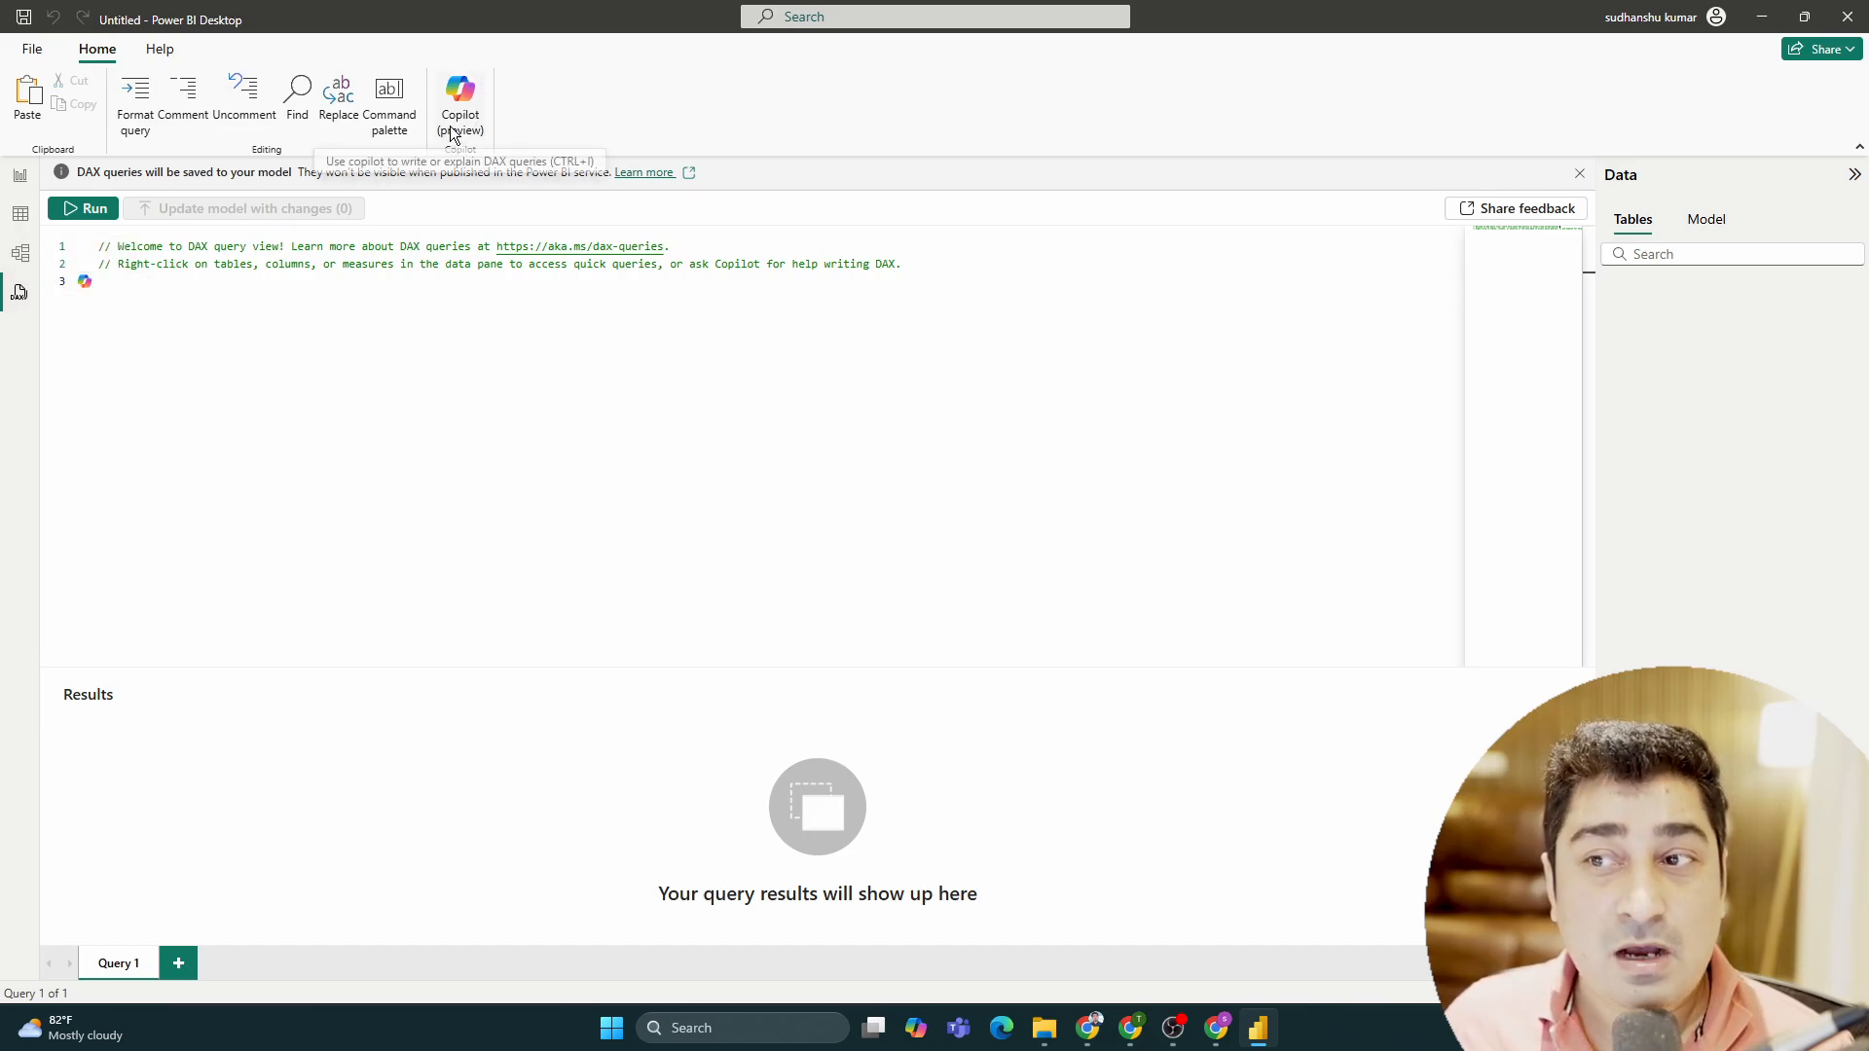
left_click(24, 176)
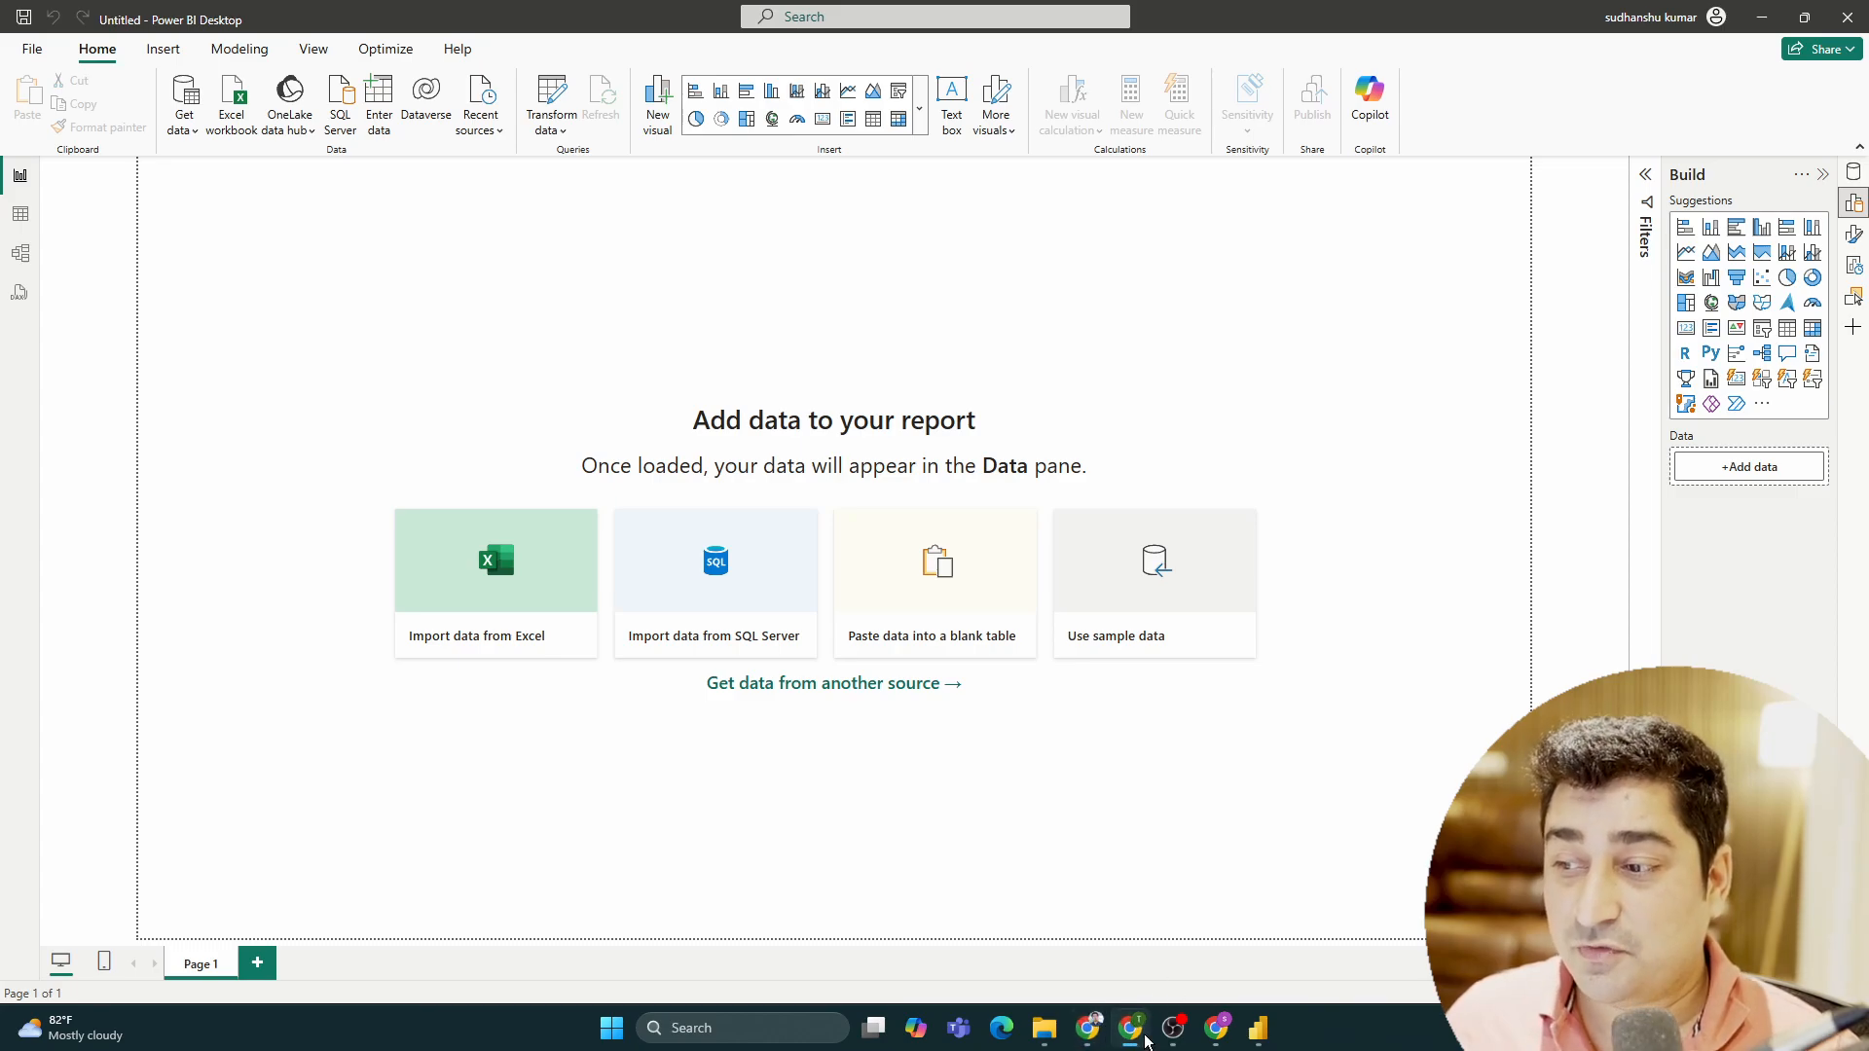
Switch to the Power BI service in Chrome and open the recommended data story on the 100 most useful productivity tips
mouse_move(1080, 1042)
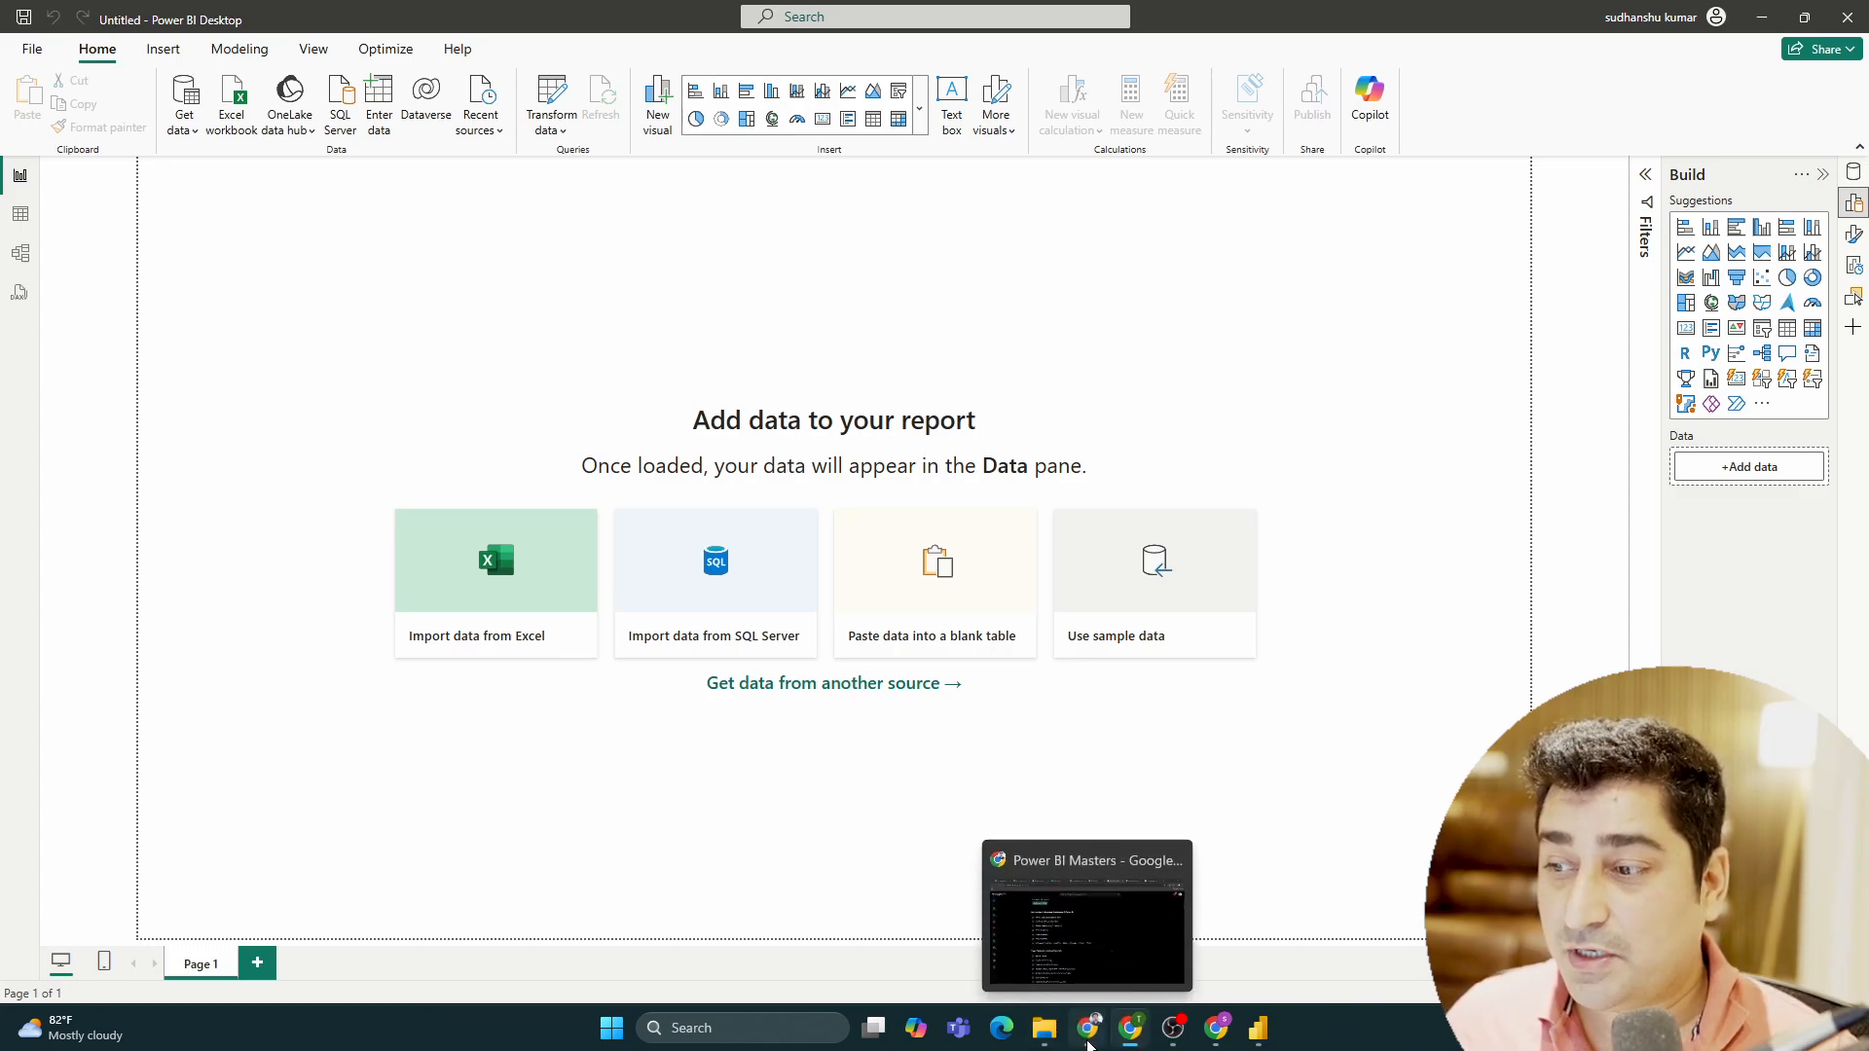
left_click(1214, 1030)
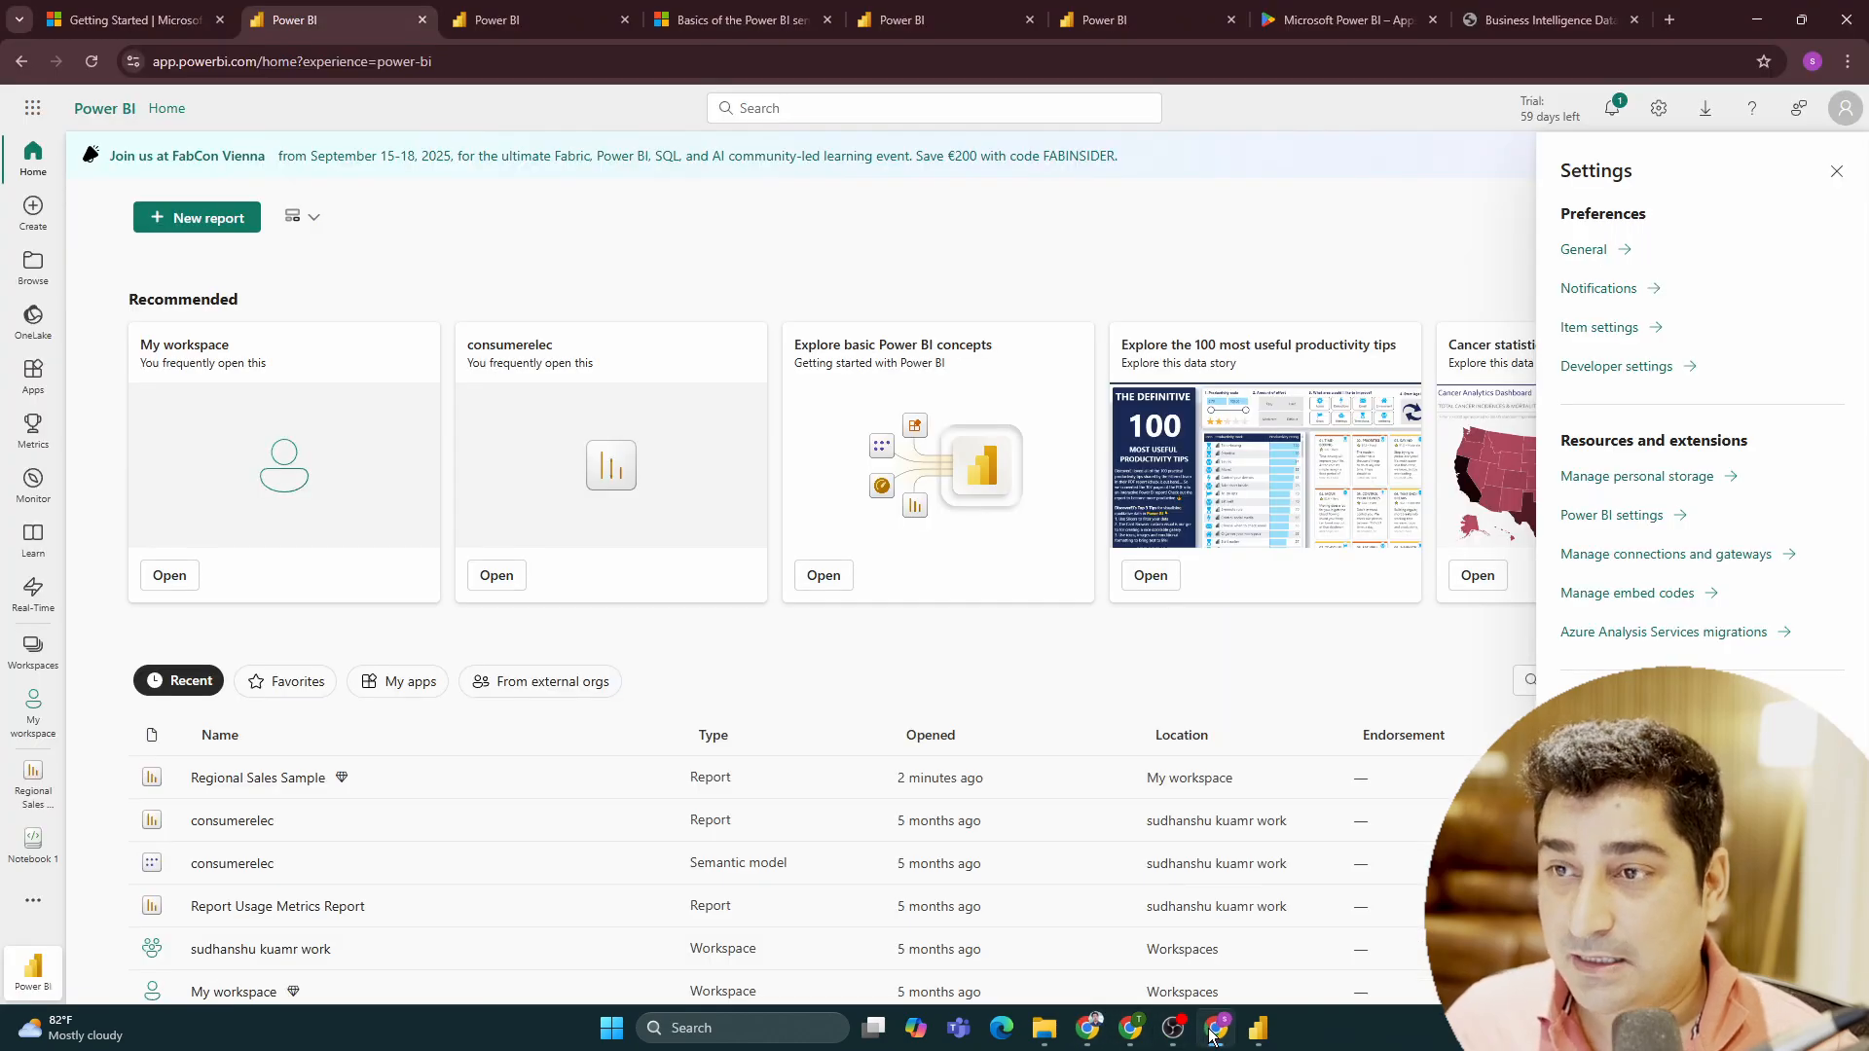
left_click(1347, 524)
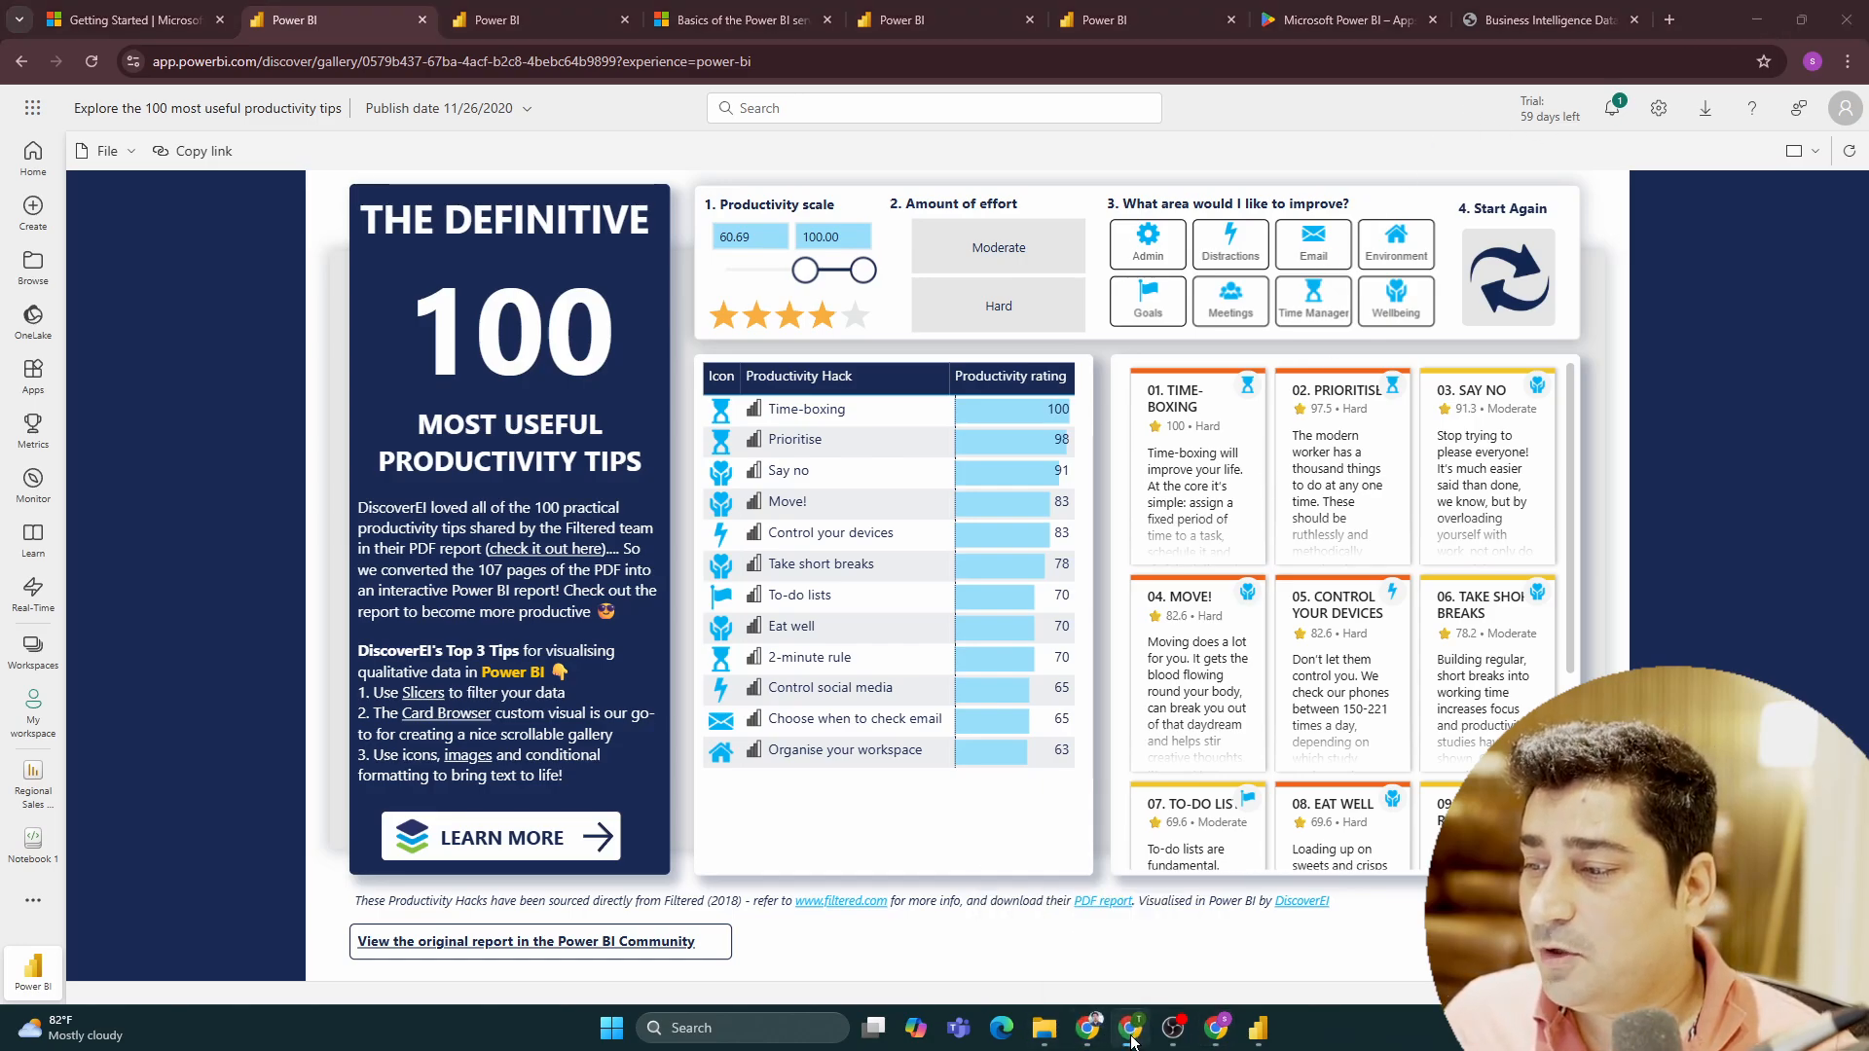
Bring up Business Intelligence Data Journey.pdf in the browser and point out its BI Lifecycle title by highlighting it, clearing the selection again
left_click(1081, 1037)
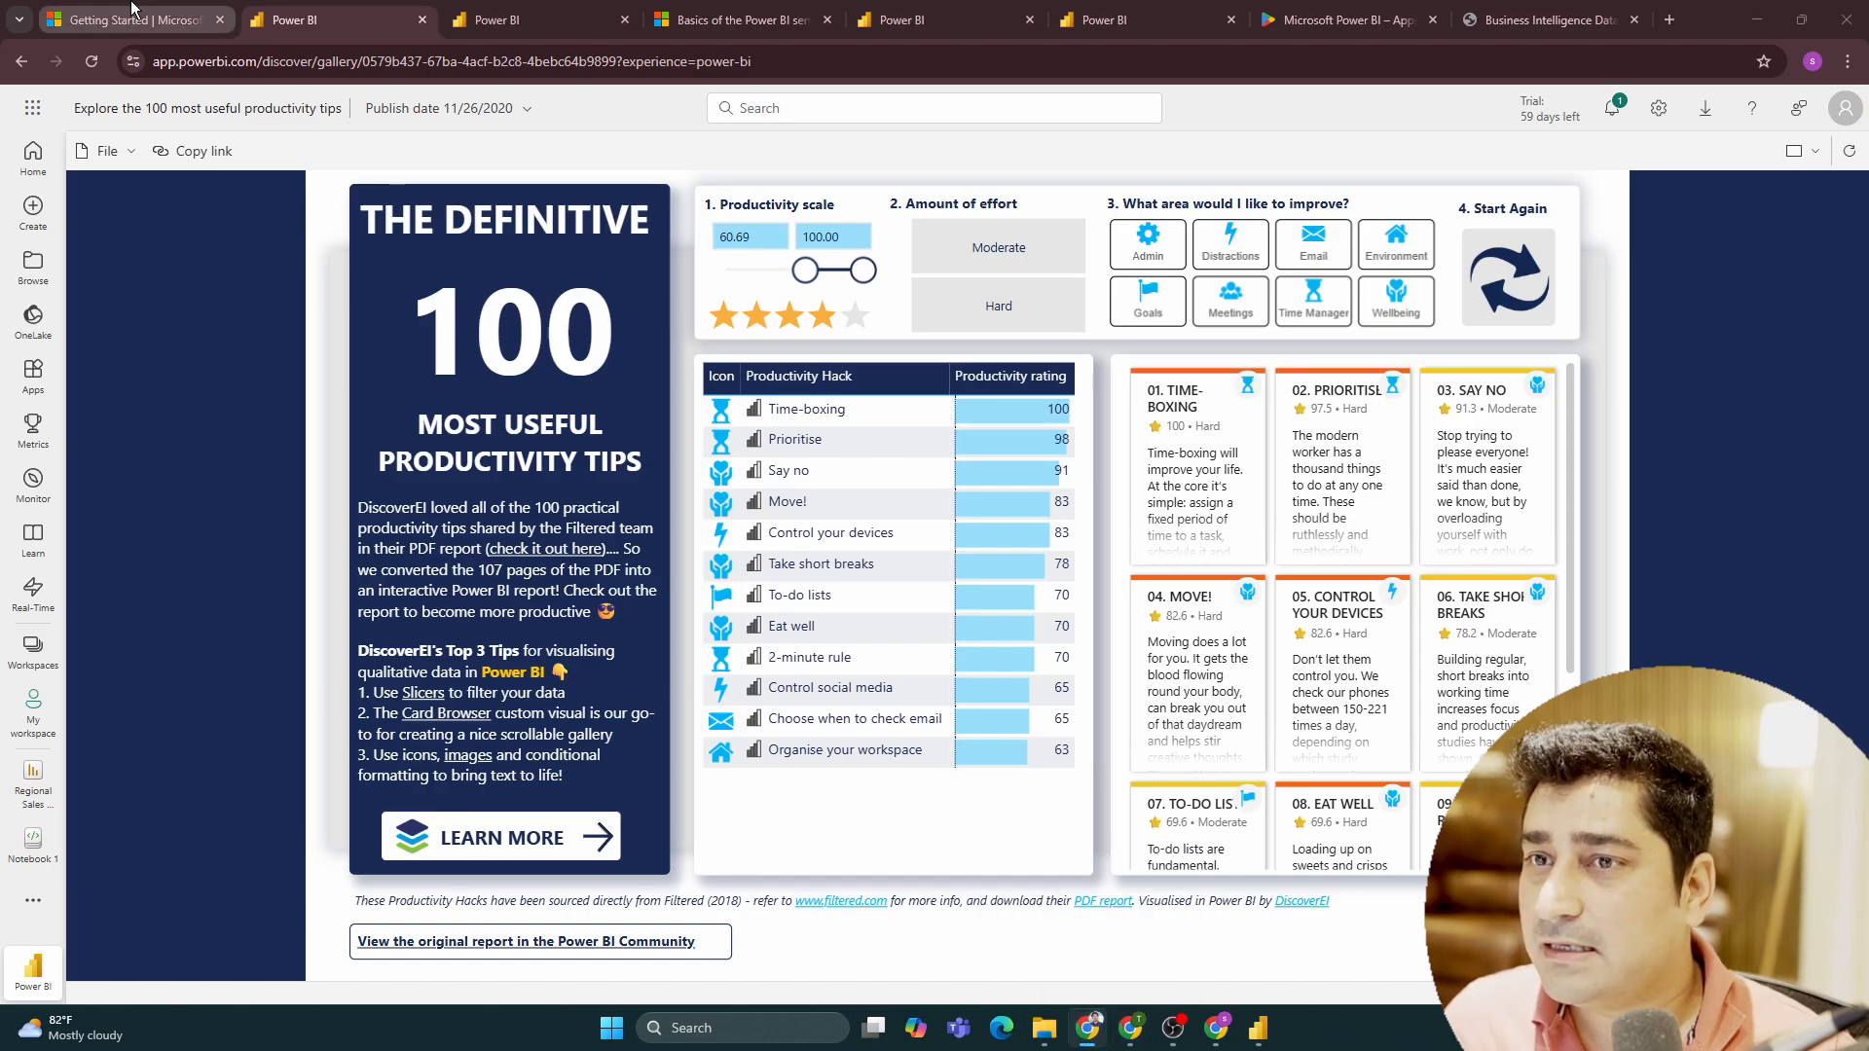
left_click(1547, 20)
mouse_move(371, 346)
left_mouse_down()
mouse_move(1340, 348)
mouse_move(395, 348)
mouse_move(354, 327)
left_mouse_up()
left_click(1237, 343)
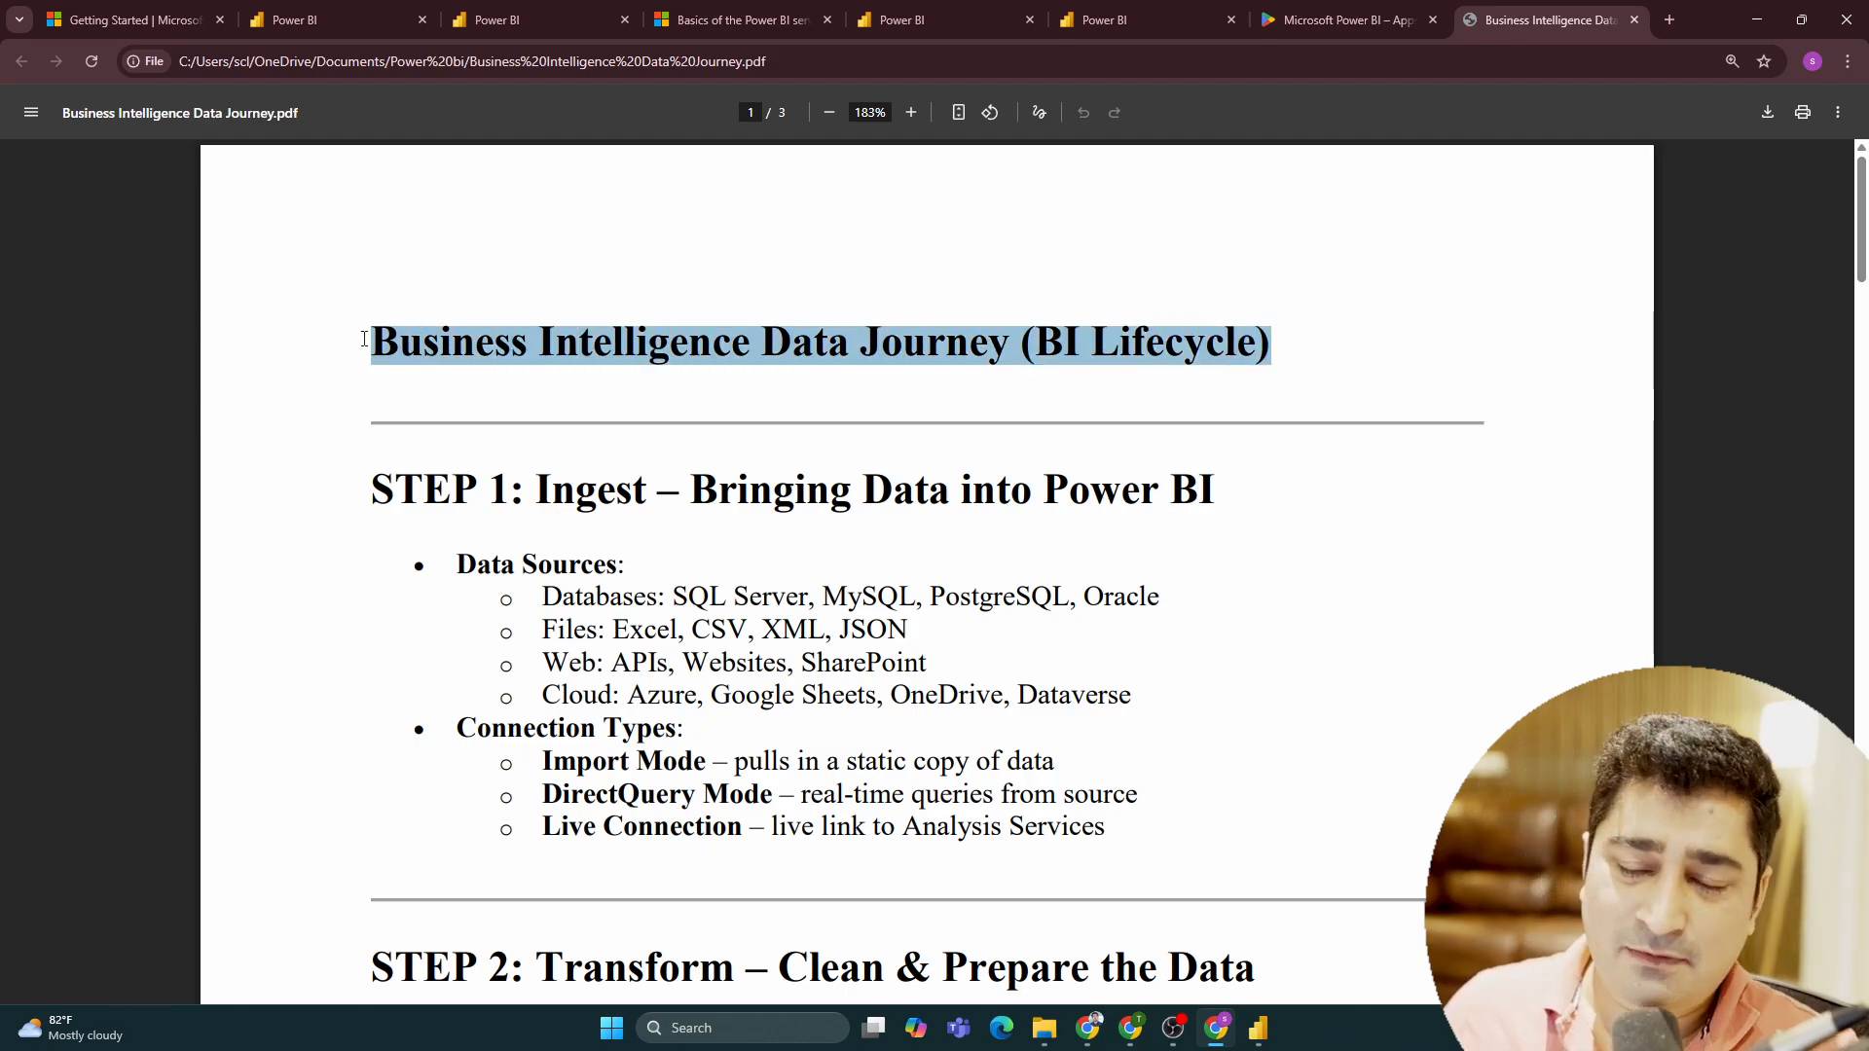
left_click(403, 347)
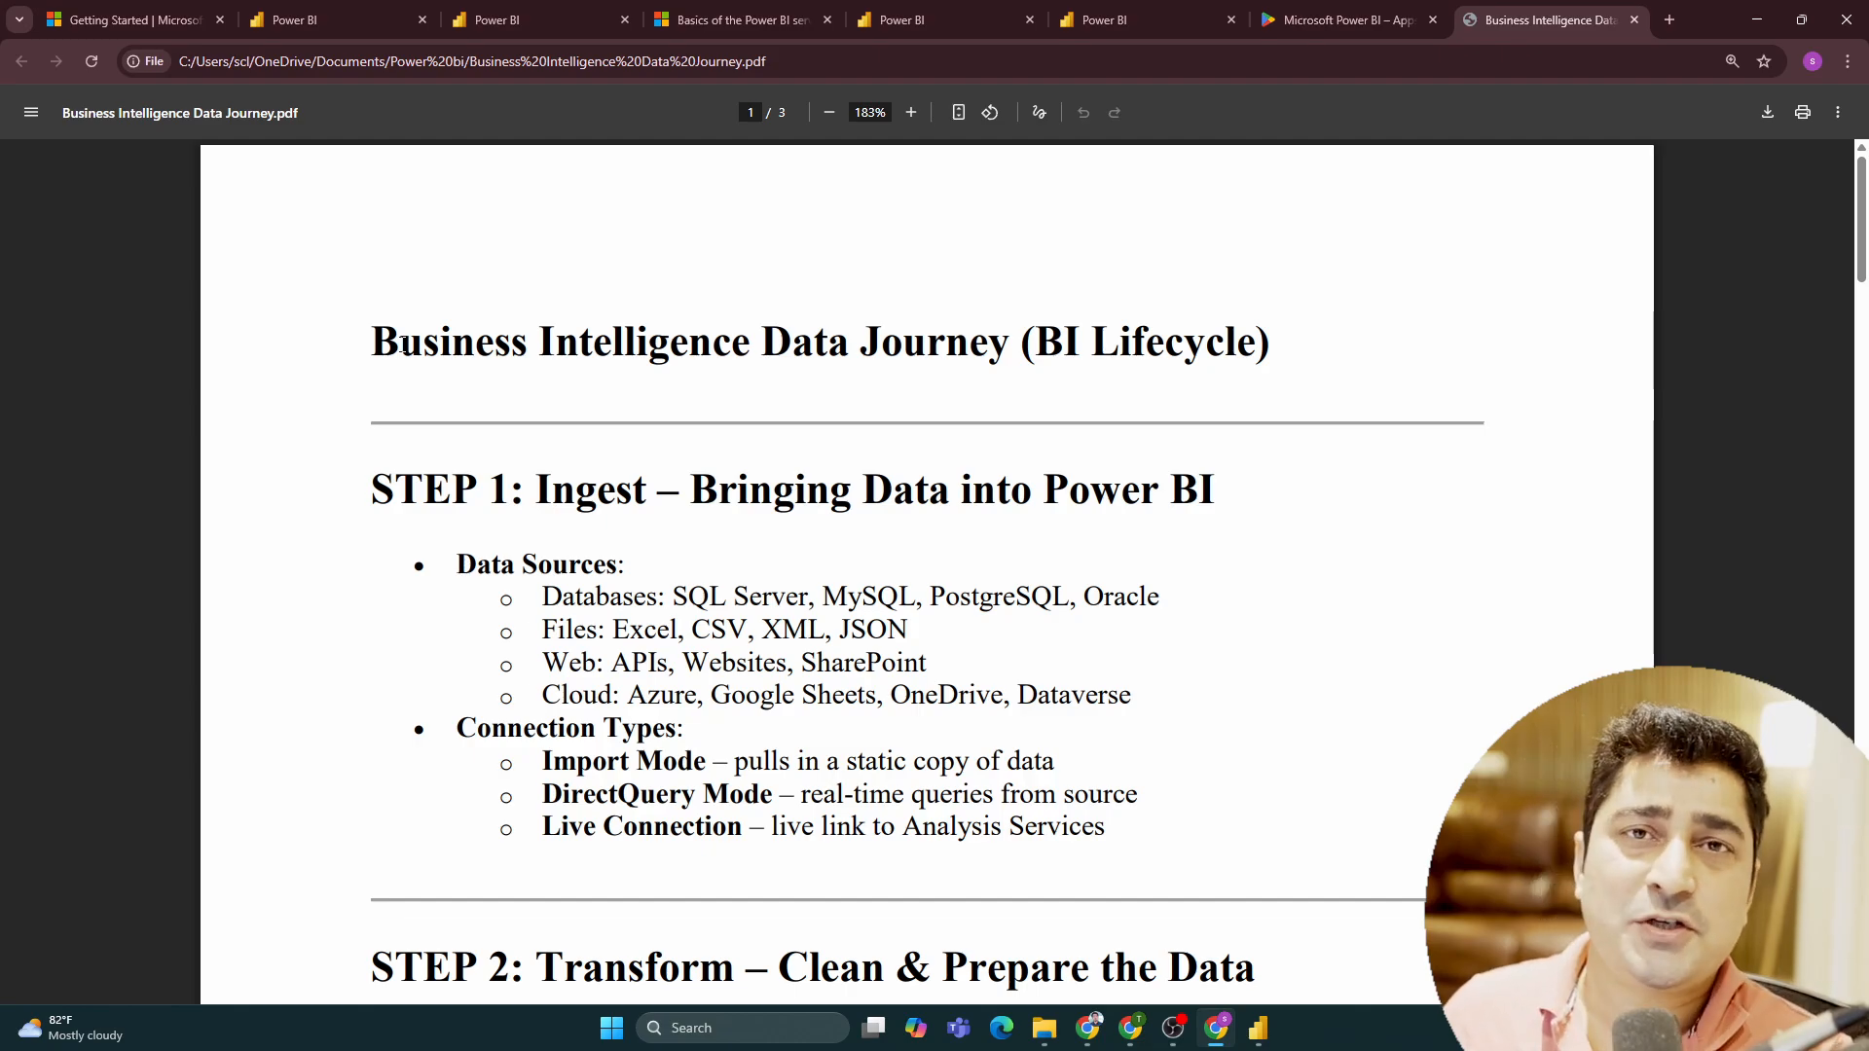